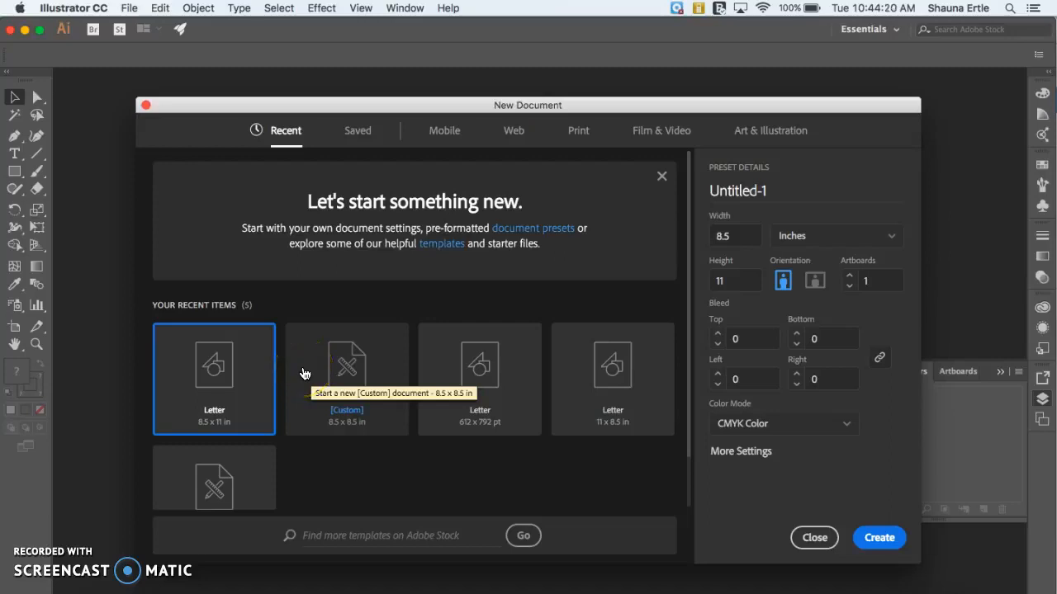
Step: Create a new Letter document in landscape orientation, 11 by 8.5 inches
click(230, 373)
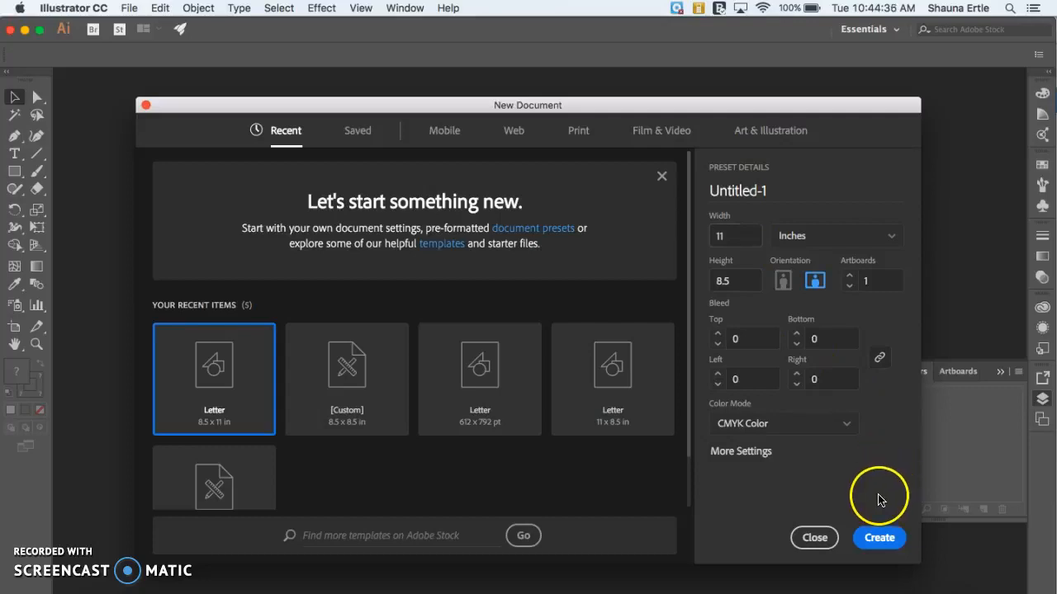
click(875, 538)
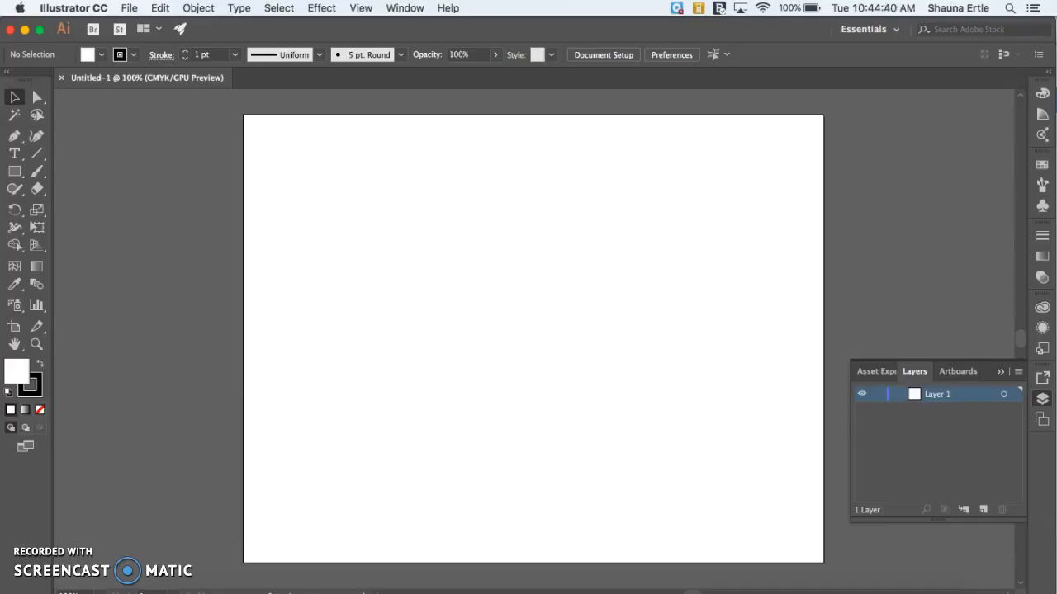
Step: Place IMG_0947 copy.jpg from the Desktop across the artboard's full width, starting at its upper-left corner, and deselect it
click(131, 9)
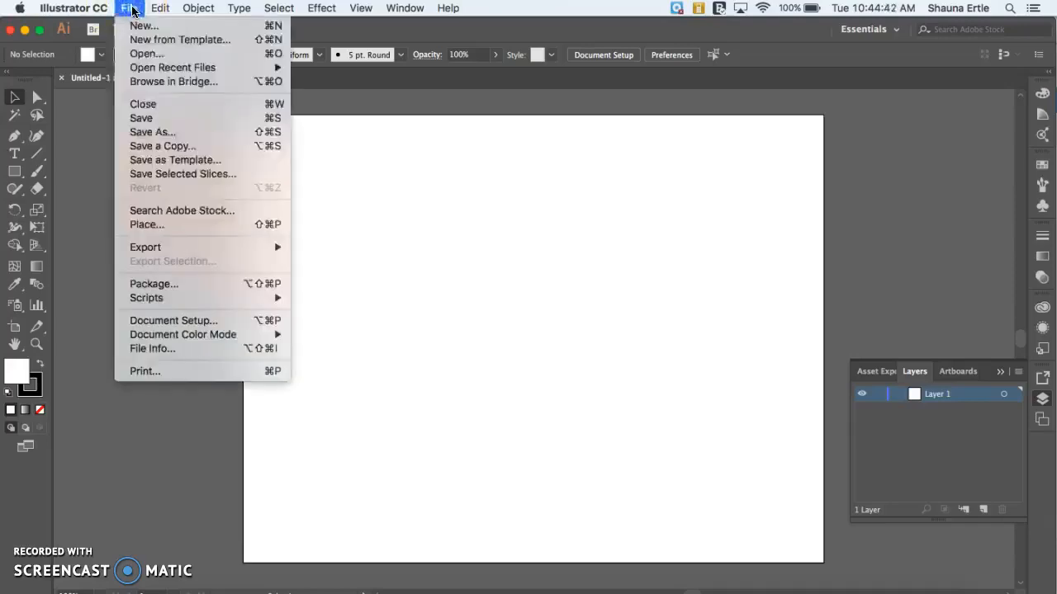
click(141, 225)
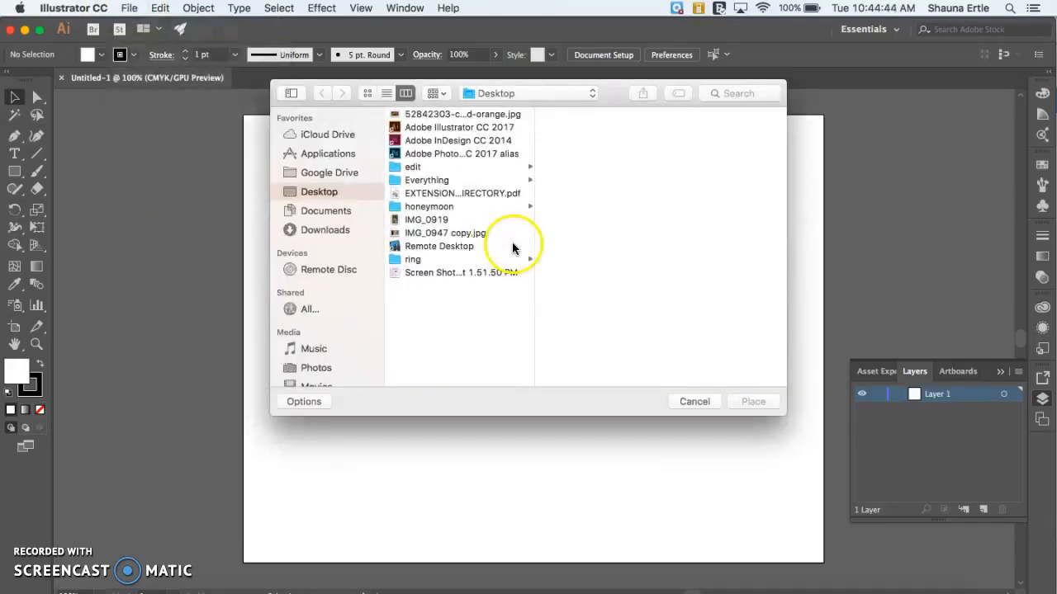
click(438, 232)
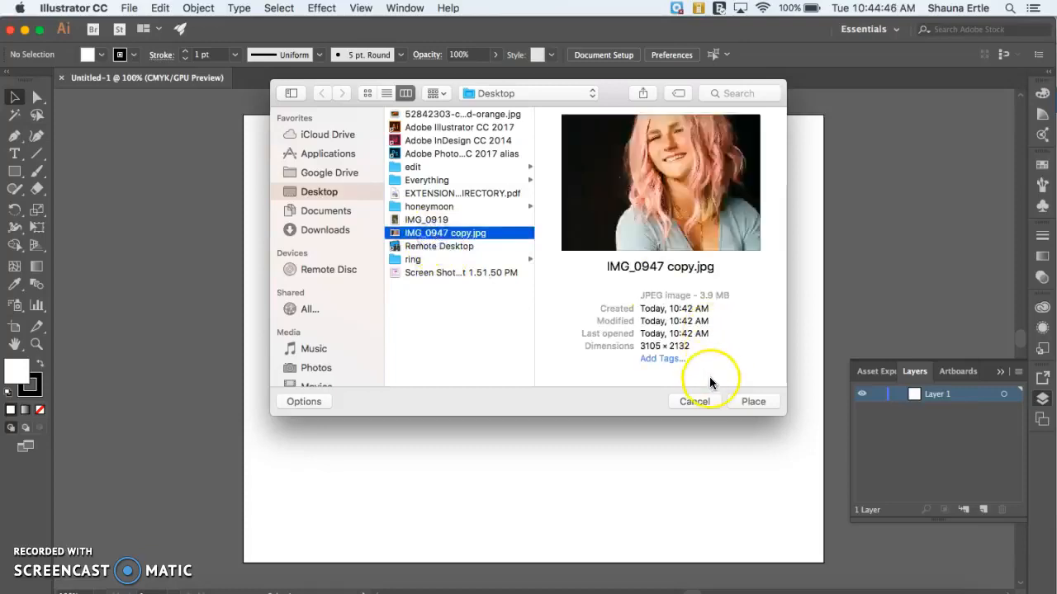
click(752, 402)
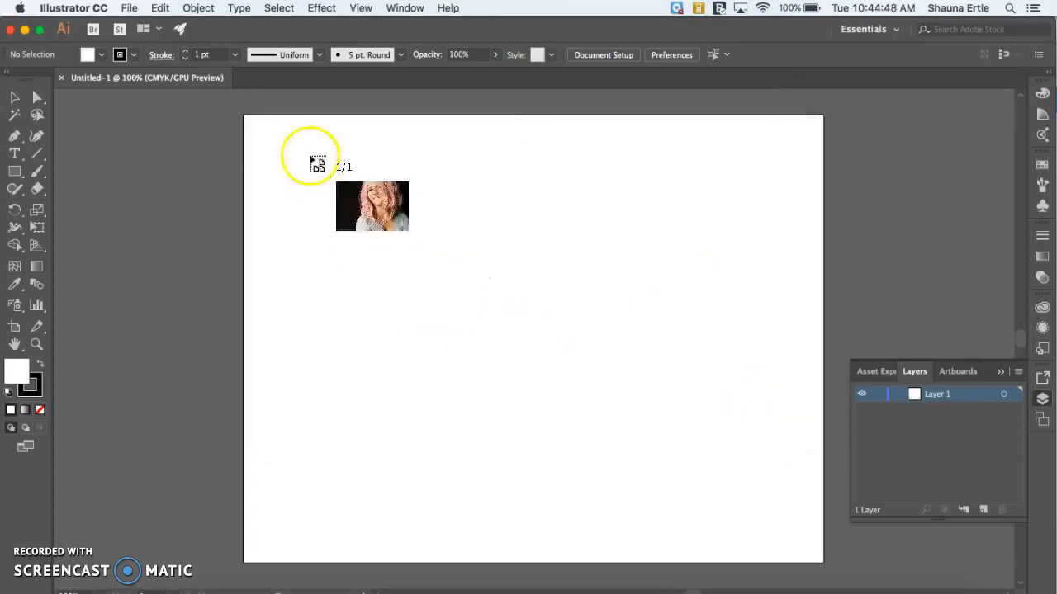
drag(243, 114, 825, 547)
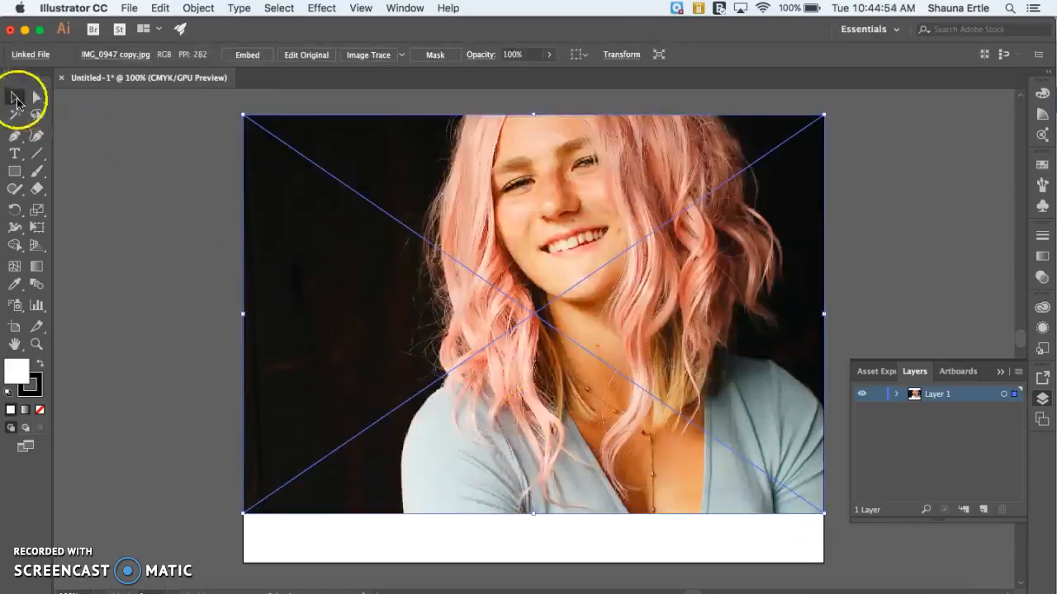
click(920, 313)
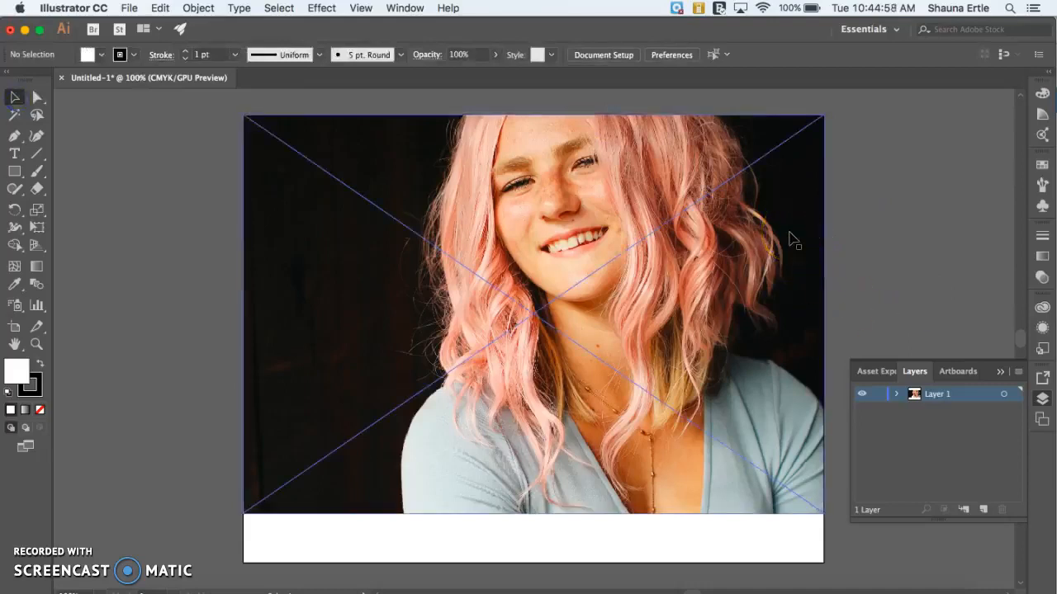
Step: Add a new layer above the photo's layer, with the face in close view
key(super+equal)
key(super+equal)
key(super+equal)
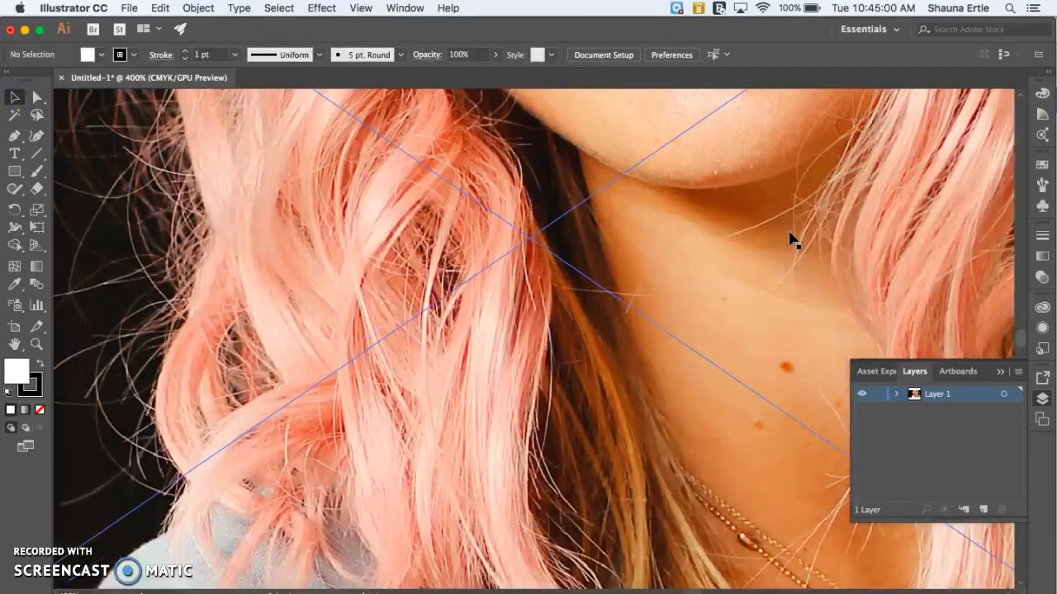
scroll(790, 239, up, 15)
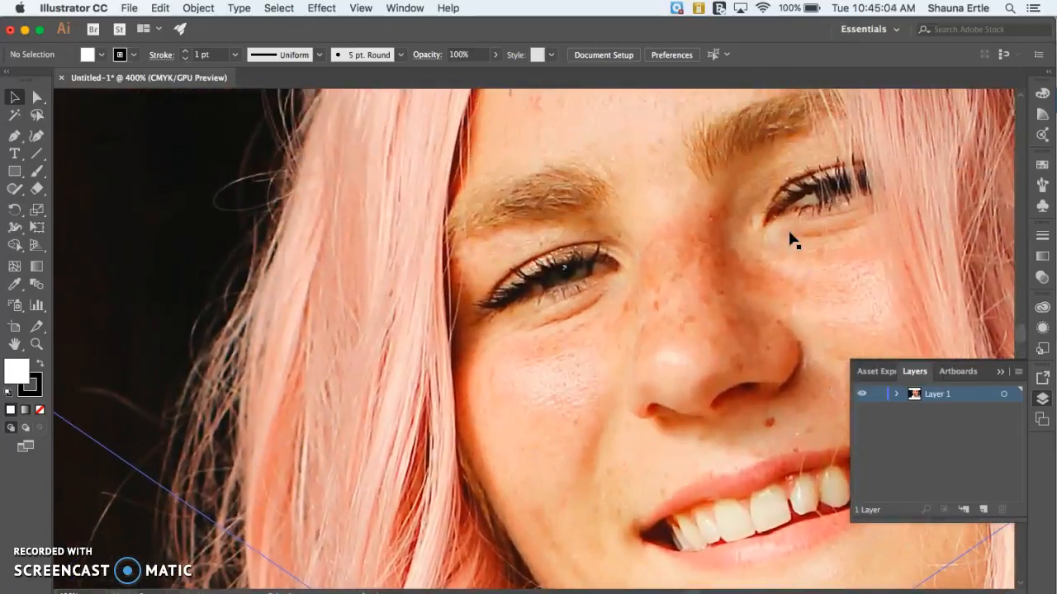
scroll(790, 240, up, 3)
scroll(790, 239, right, 5)
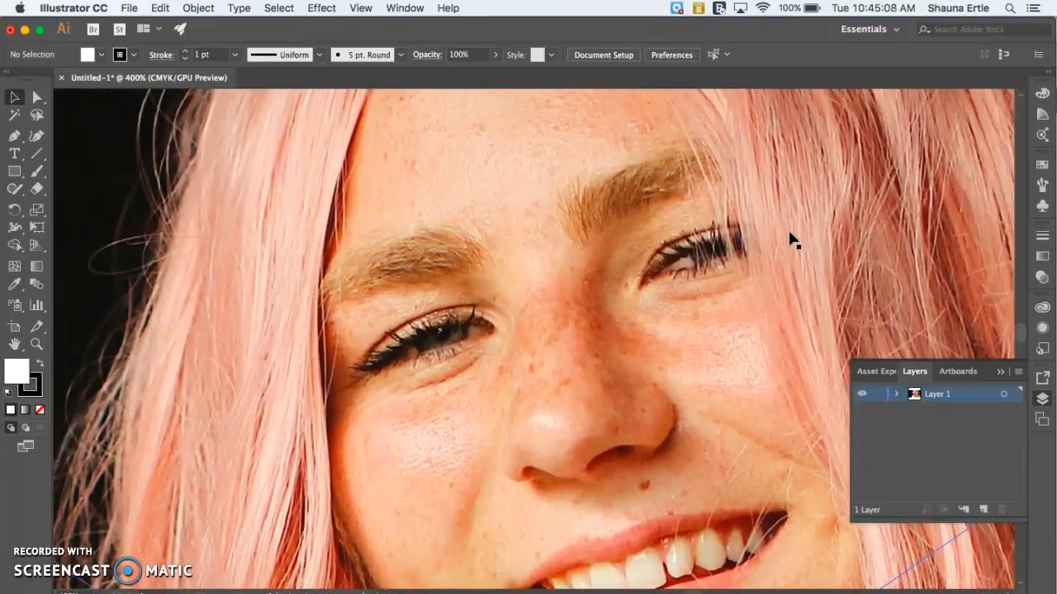
key(super+minus)
scroll(807, 284, down, 4)
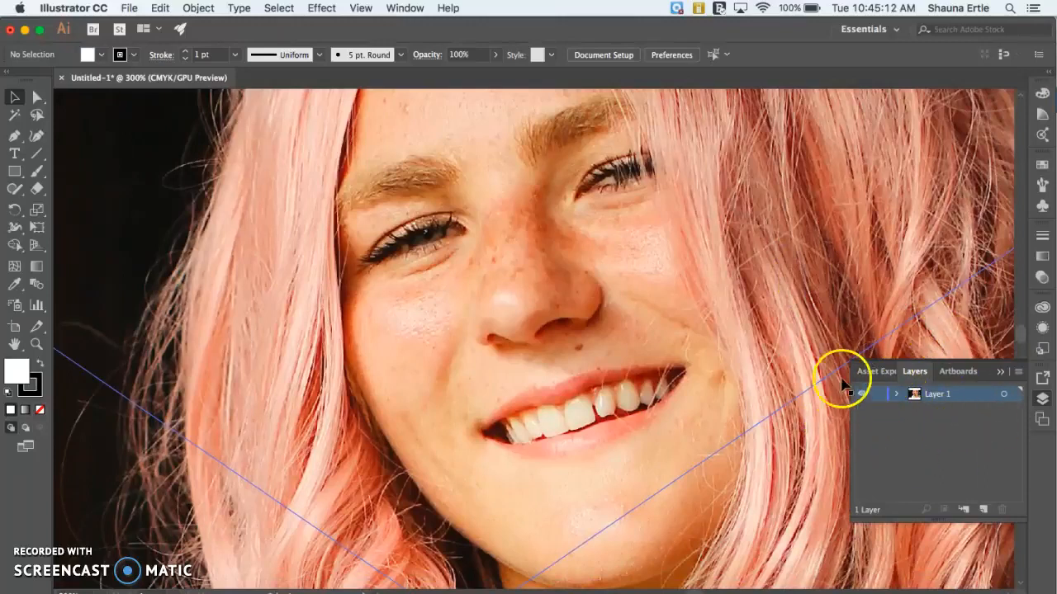
click(985, 509)
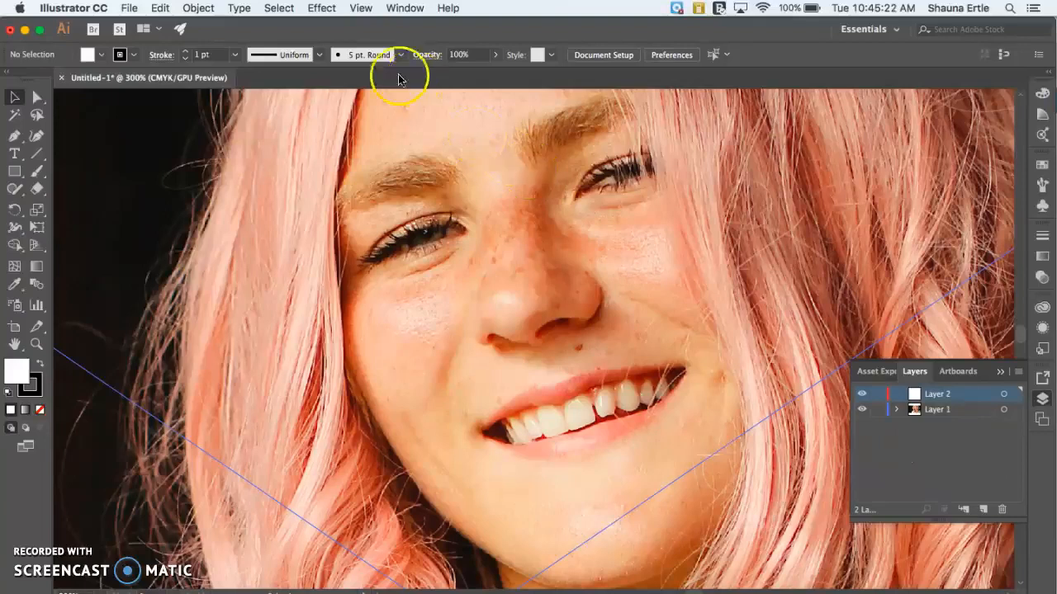
Step: Lock Layer 1 with the photo and make Layer 2 the active layer
click(405, 7)
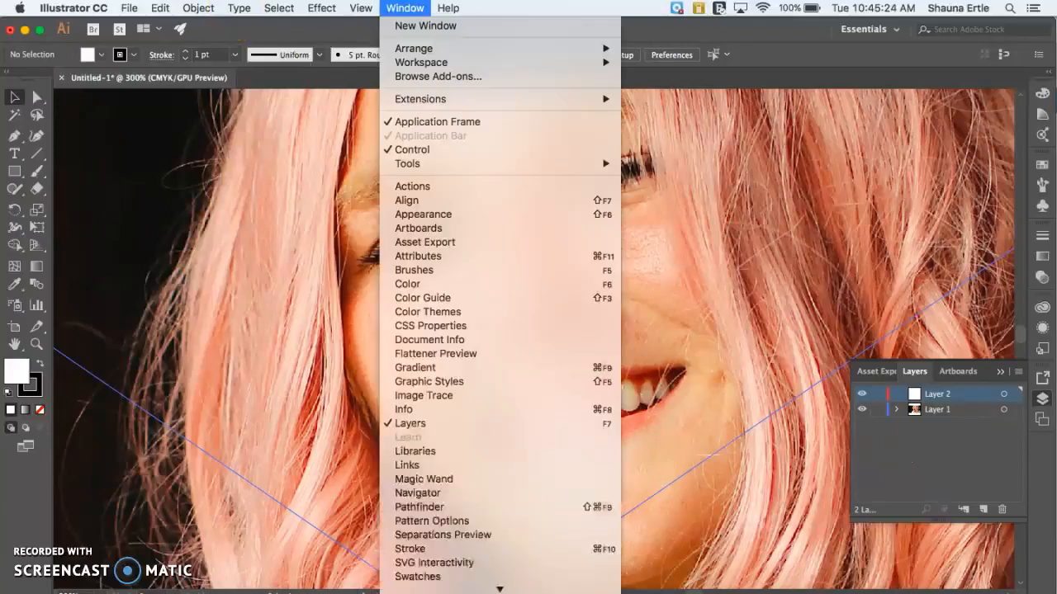
click(964, 467)
click(876, 409)
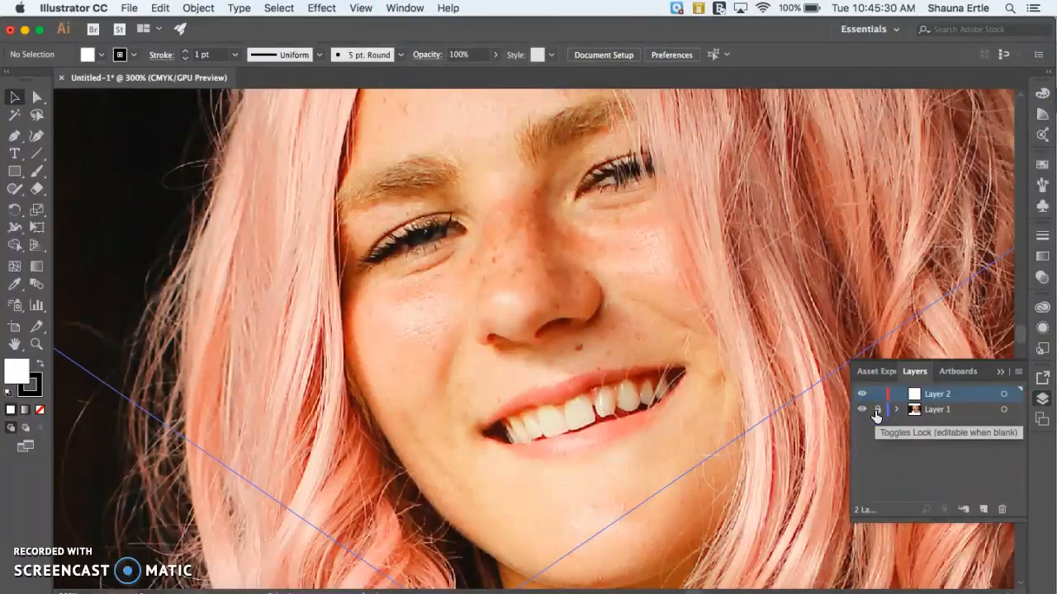
click(926, 396)
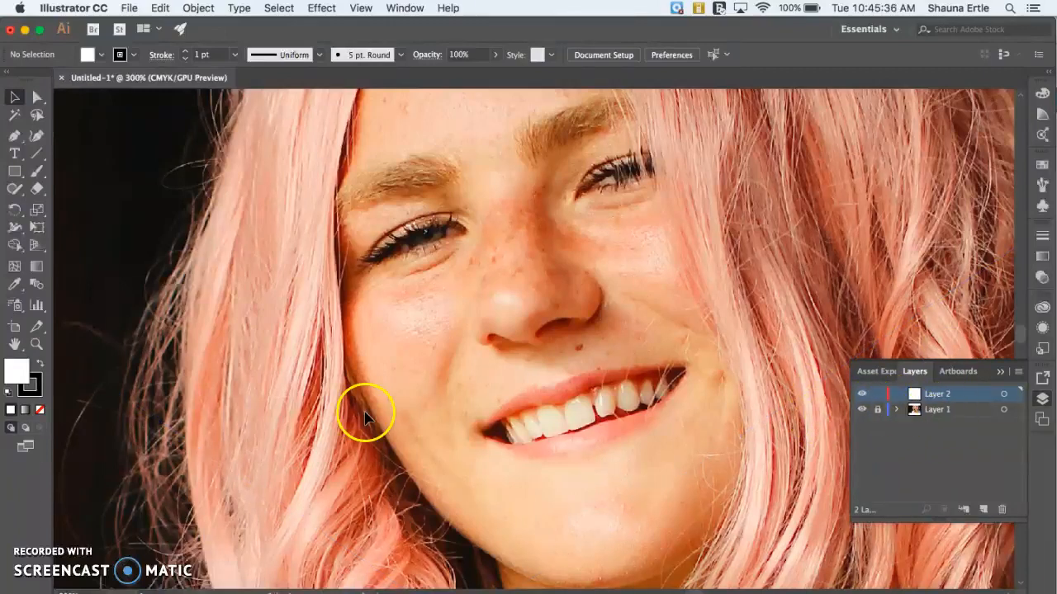
click(23, 591)
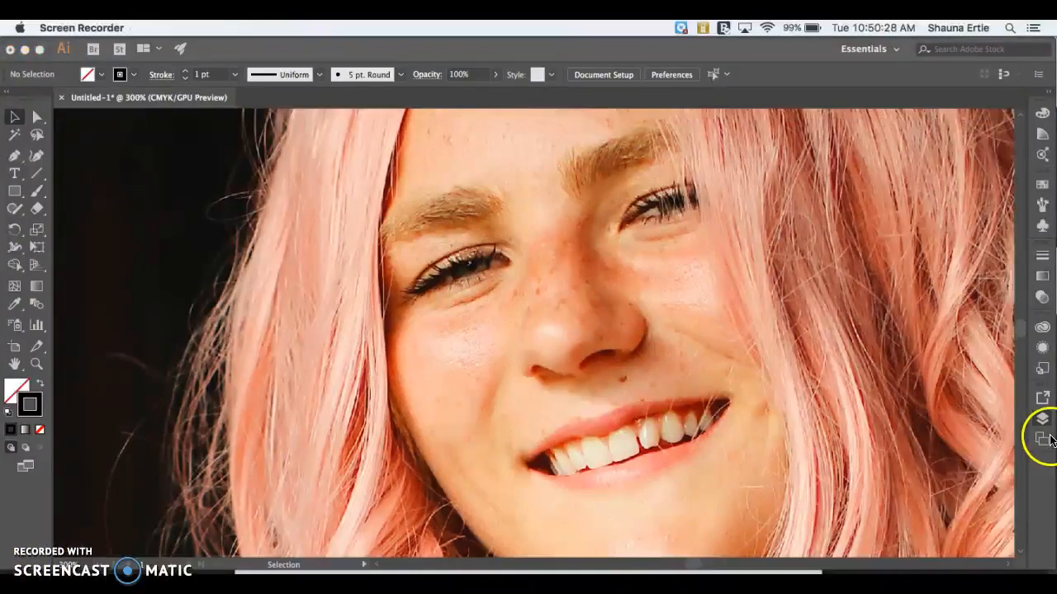
Step: Trace the whole opening of the fully visible eye as a closed Pen tool path on Layer 2, and delete that path
click(1042, 423)
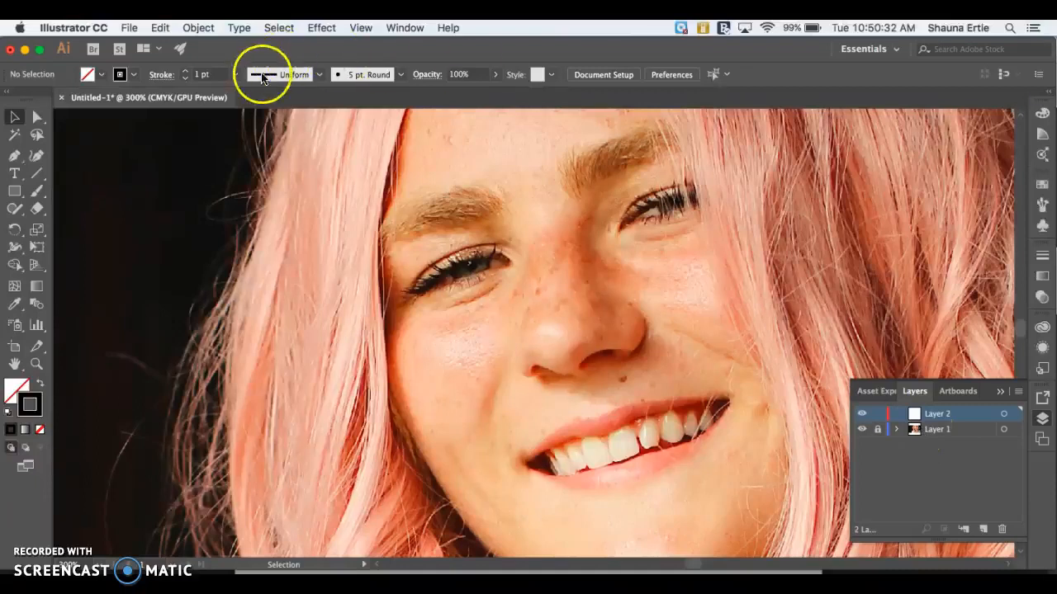
click(14, 158)
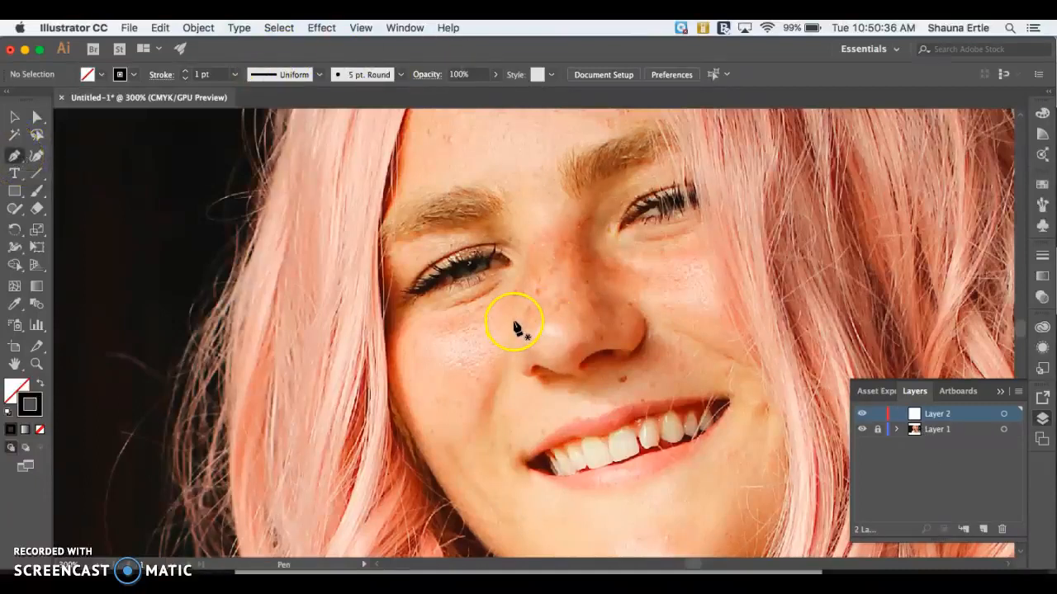
scroll(513, 327, up, 5)
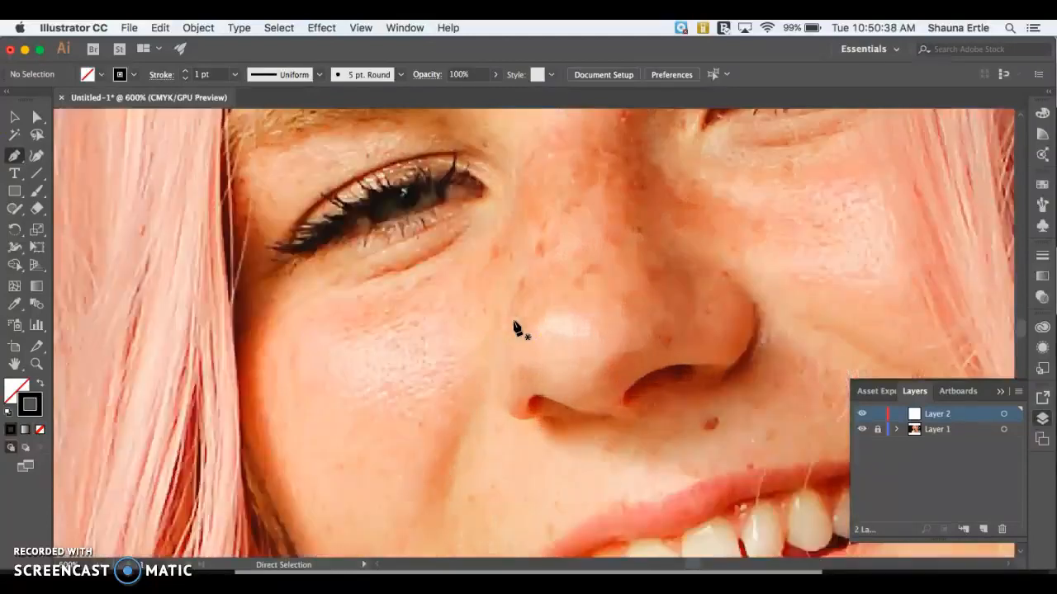
scroll(514, 327, left, 2)
scroll(513, 328, up, 1)
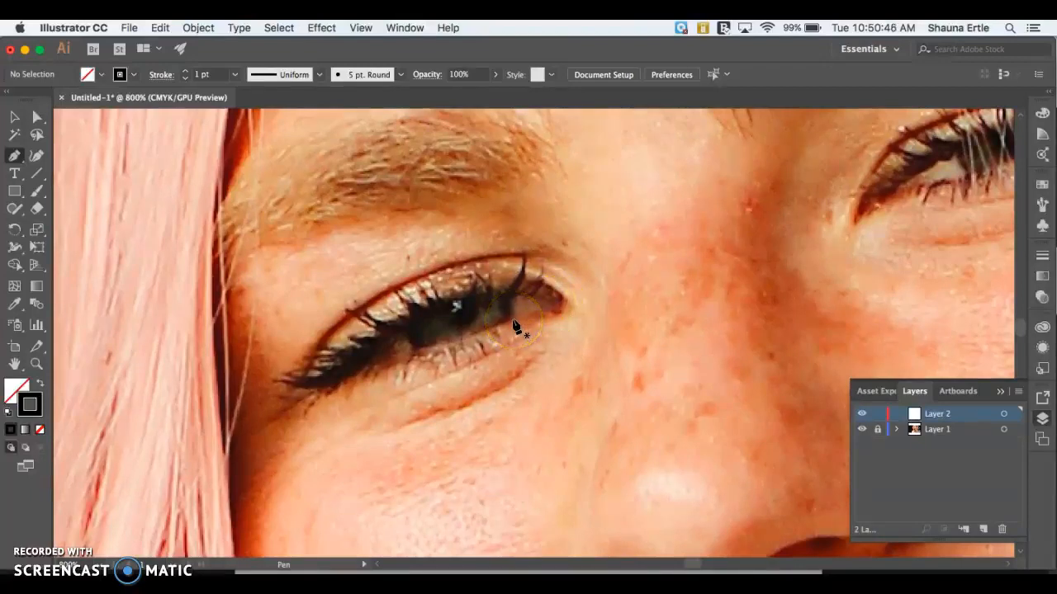
click(549, 311)
click(480, 333)
click(418, 355)
click(356, 381)
click(307, 388)
click(334, 350)
click(366, 313)
click(424, 277)
click(491, 259)
click(540, 264)
click(570, 289)
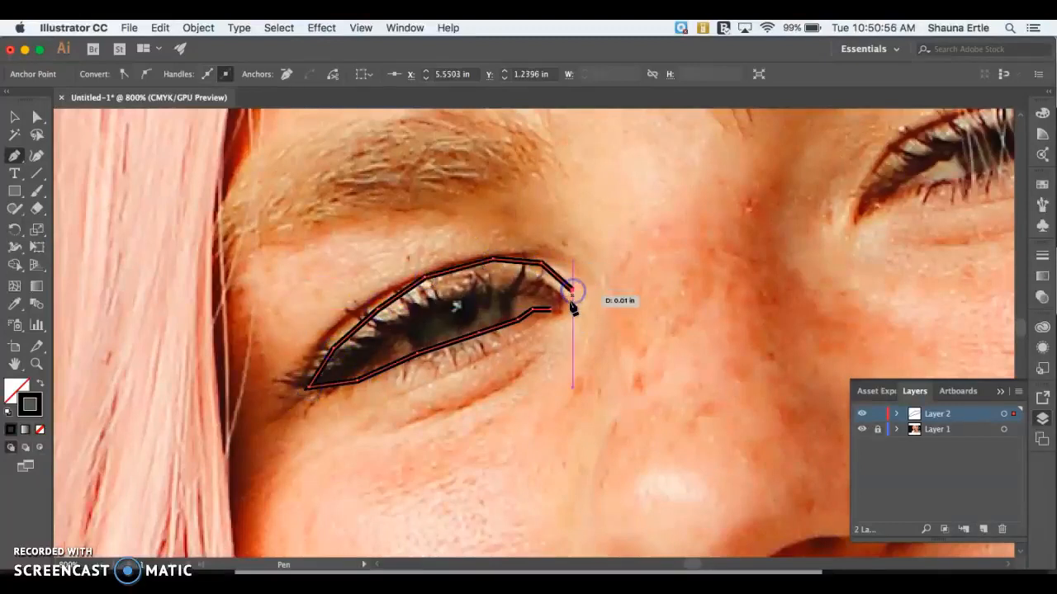
click(552, 312)
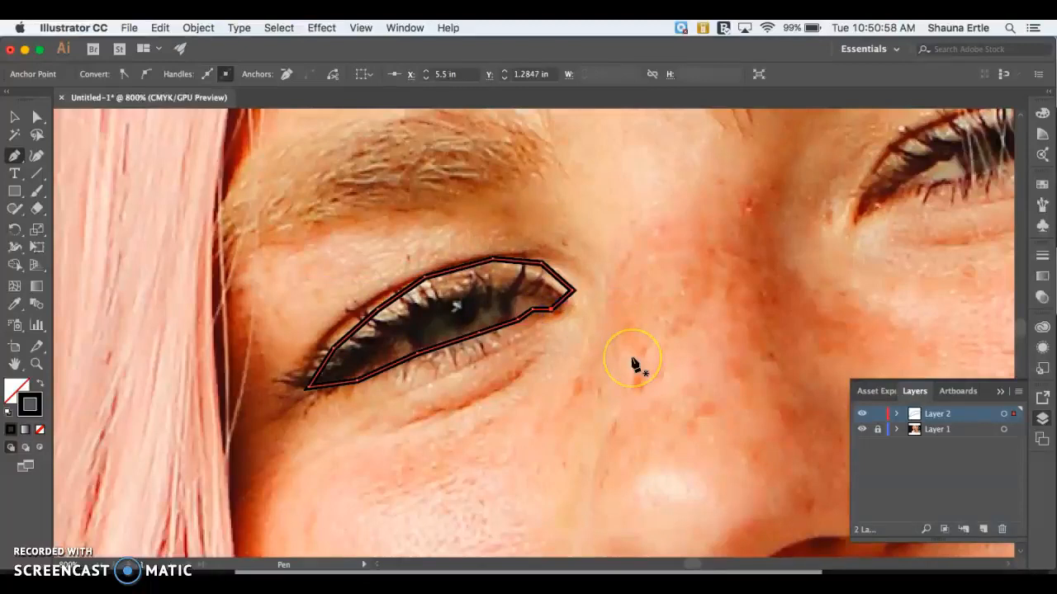
key(Delete)
key(Delete)
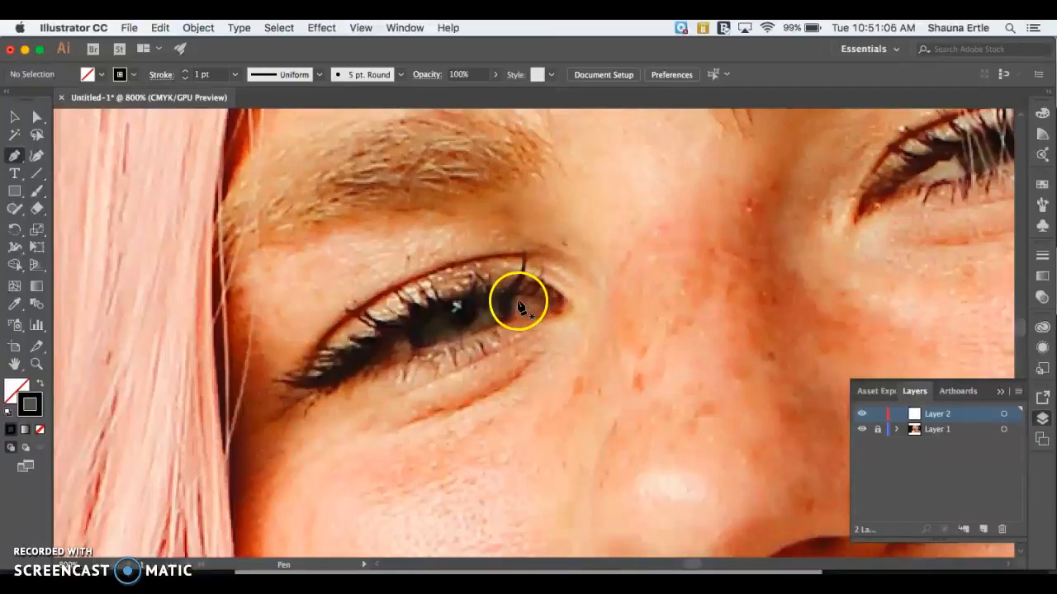
Step: Trace the iris area of the same eye as a closed angular path with the Pen tool
drag(510, 299, 409, 337)
drag(452, 299, 507, 296)
click(509, 297)
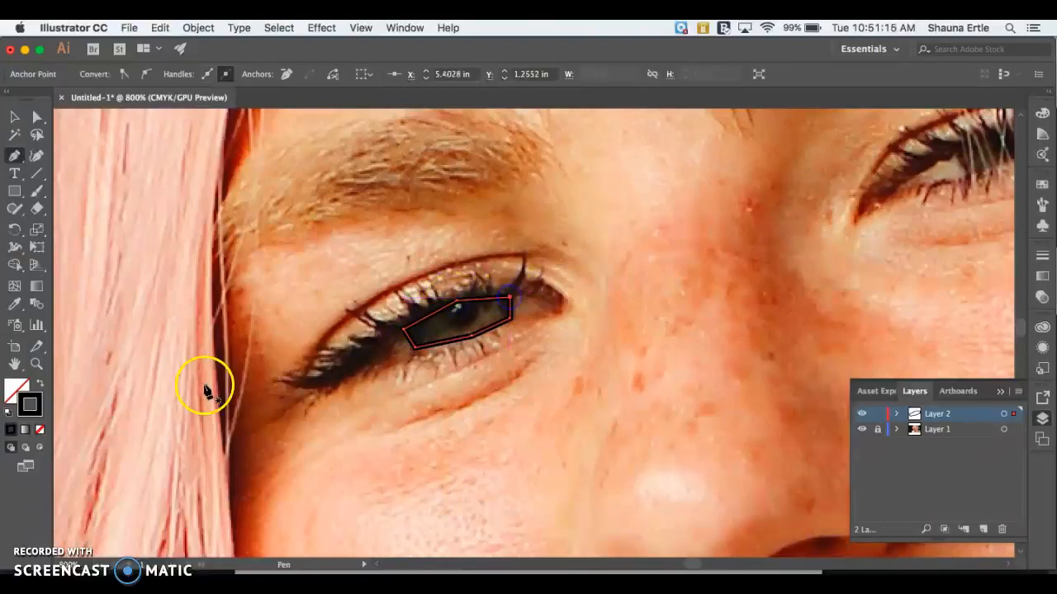
Step: Fill the iris path with light pink DDCCCC, and set its fill back to none
click(18, 391)
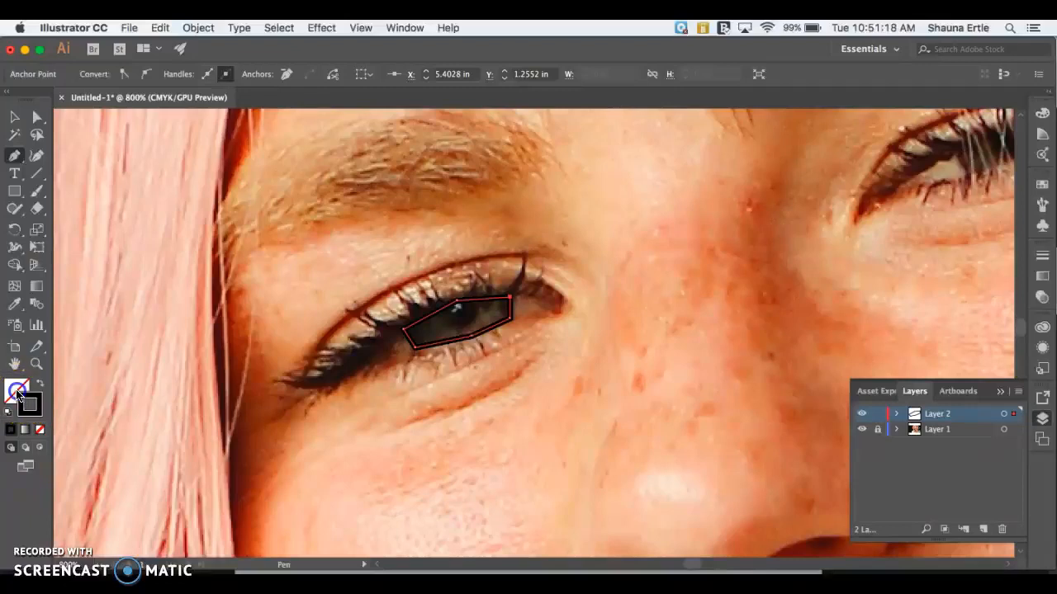
click(17, 391)
click(275, 262)
click(190, 209)
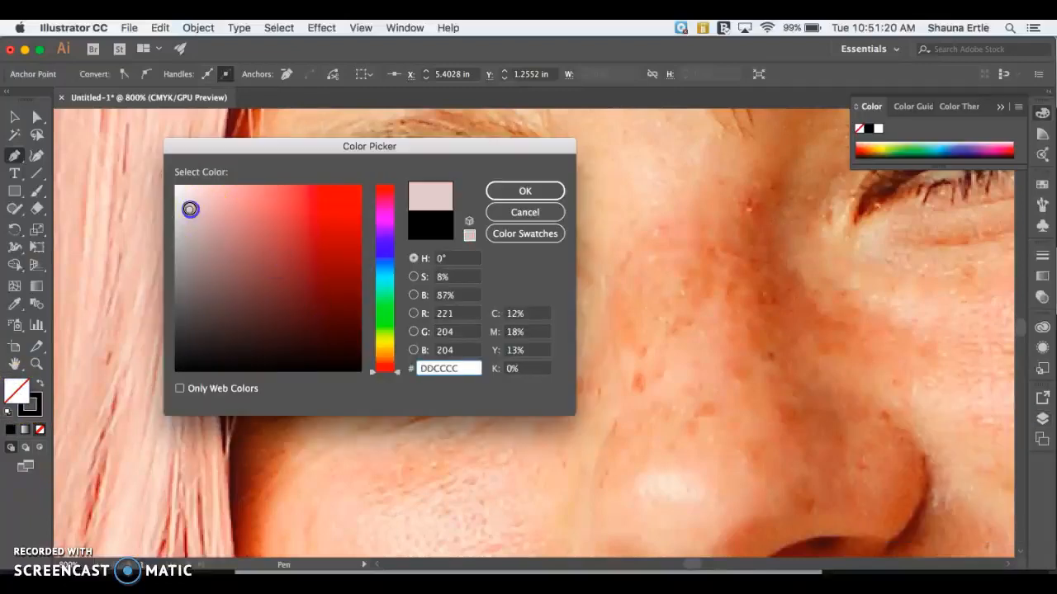
click(505, 190)
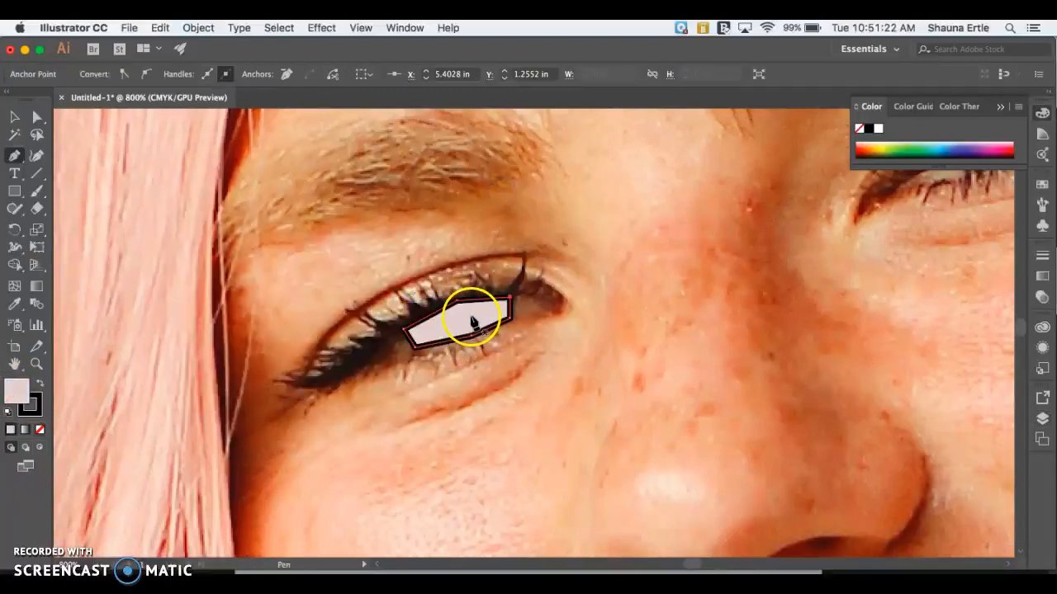
click(41, 433)
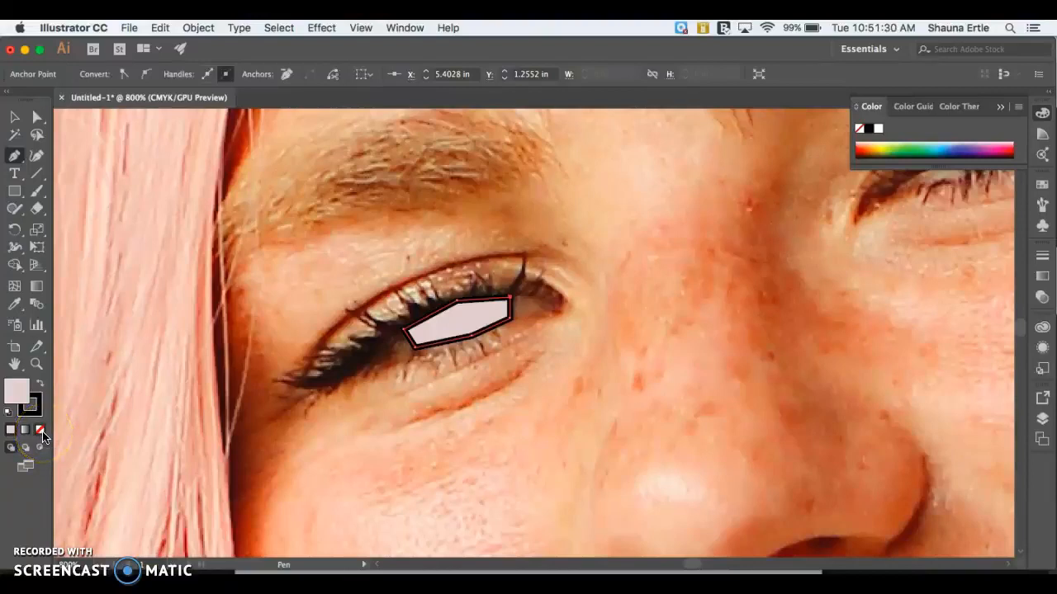
click(43, 434)
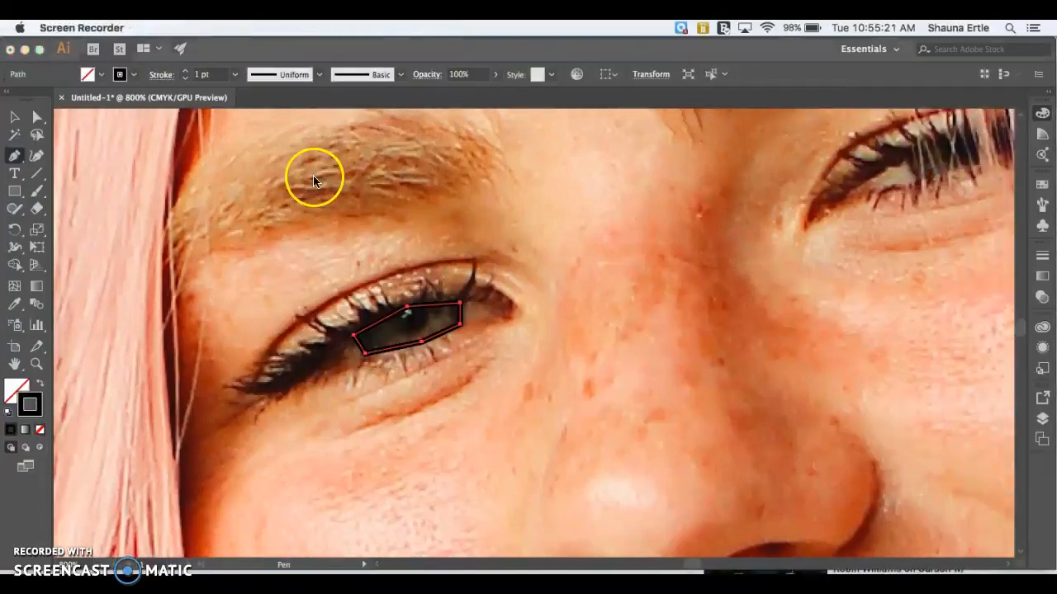
click(317, 177)
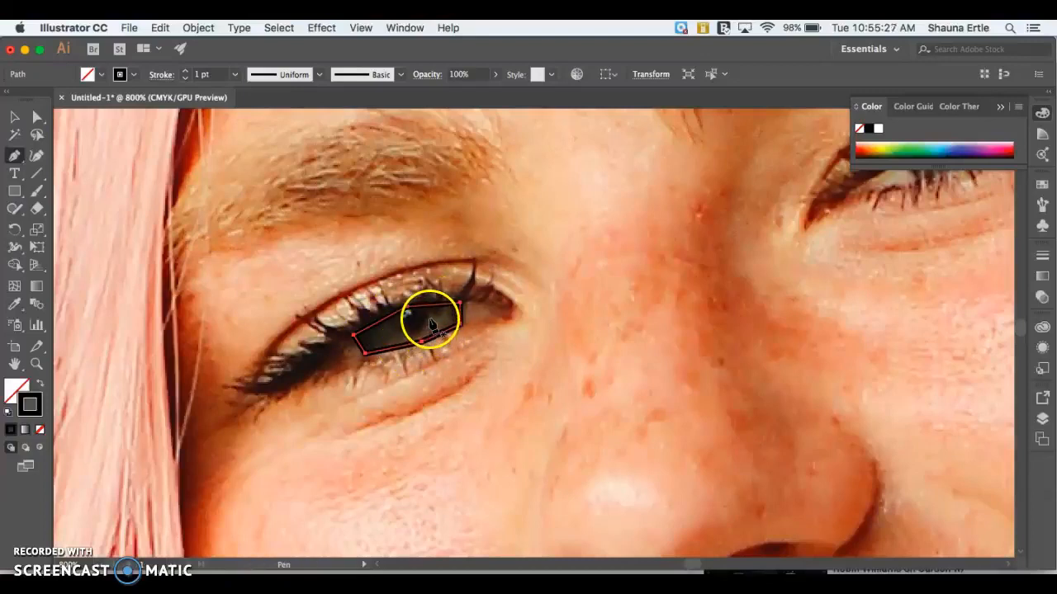
click(364, 352)
click(353, 333)
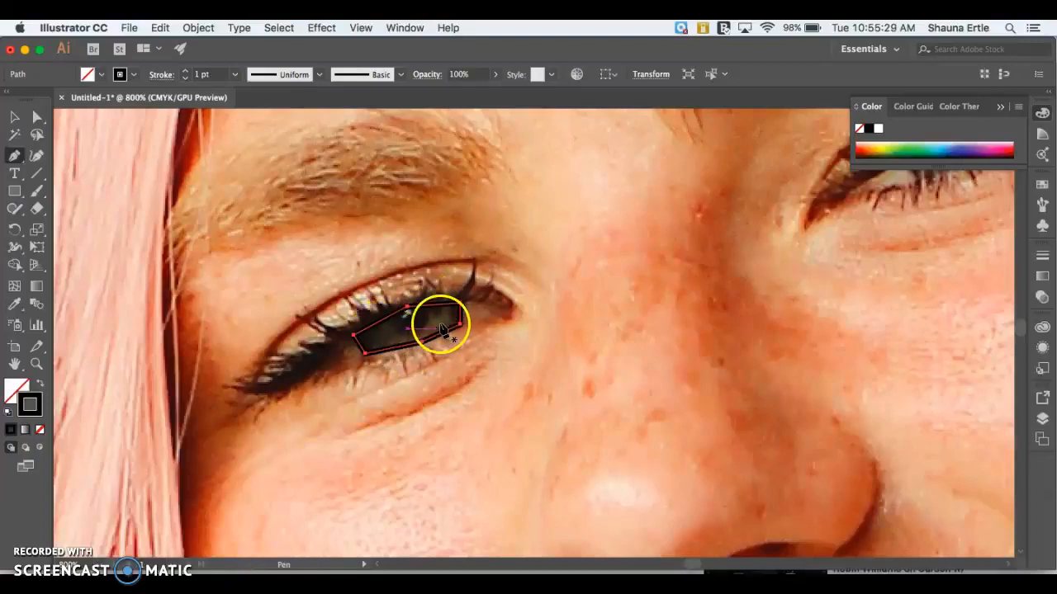
click(450, 366)
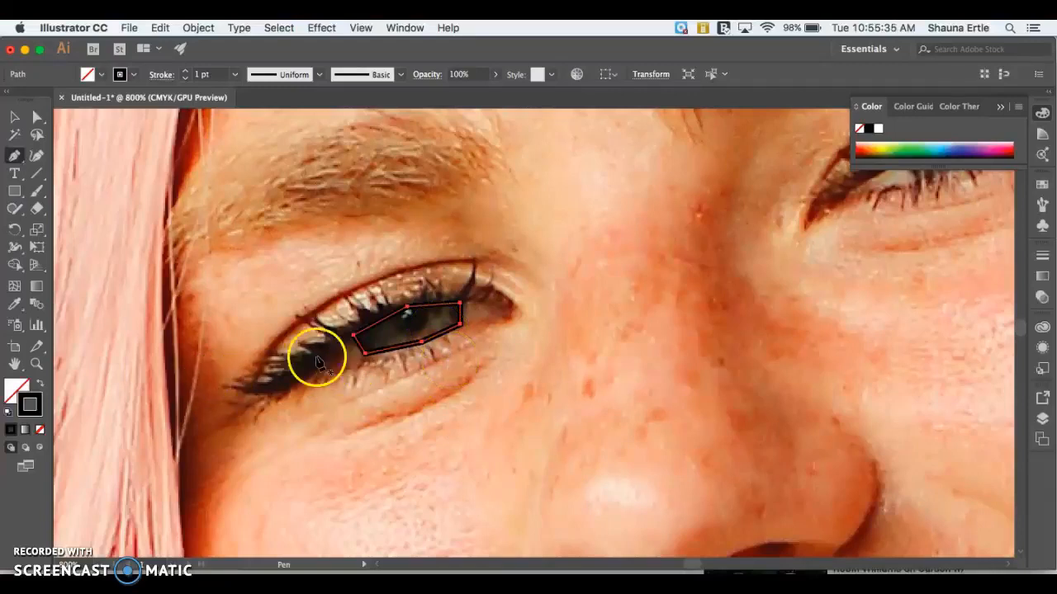
Step: Change the iris path's stroke from black to a bright cyan blue with the Color Picker
click(8, 120)
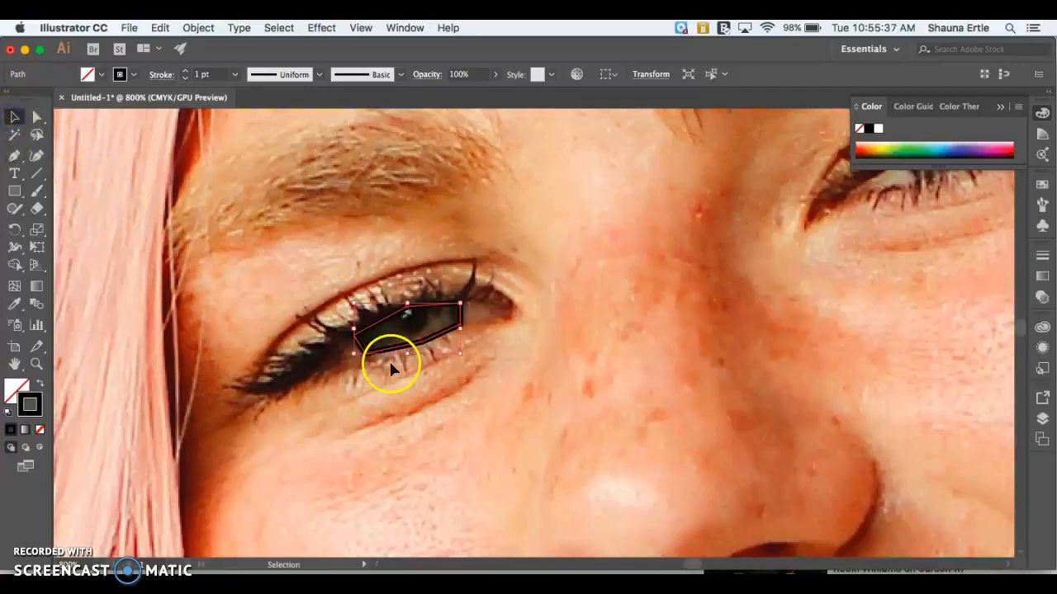
double_click(31, 402)
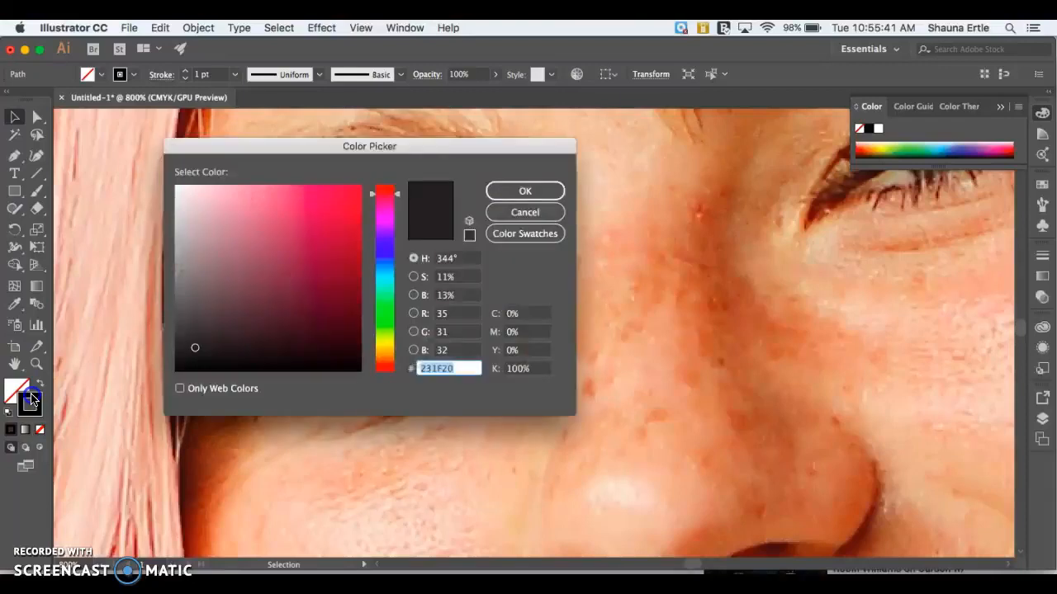
click(385, 276)
drag(301, 241, 286, 217)
click(528, 188)
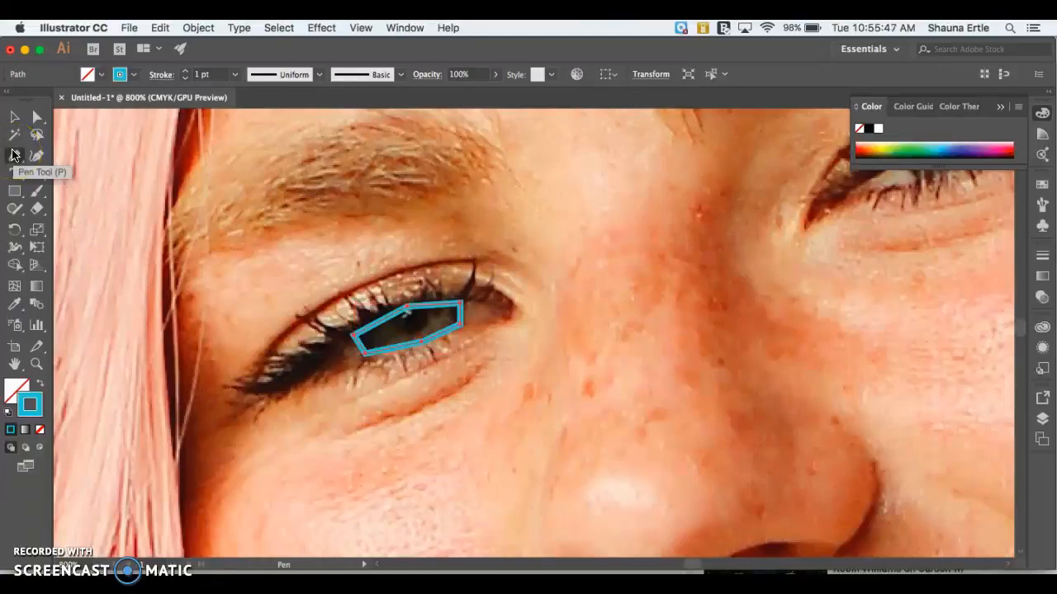
Step: Divide the iris shape into triangles with a zigzag Pen tool line running between its upper and lower edges
click(14, 154)
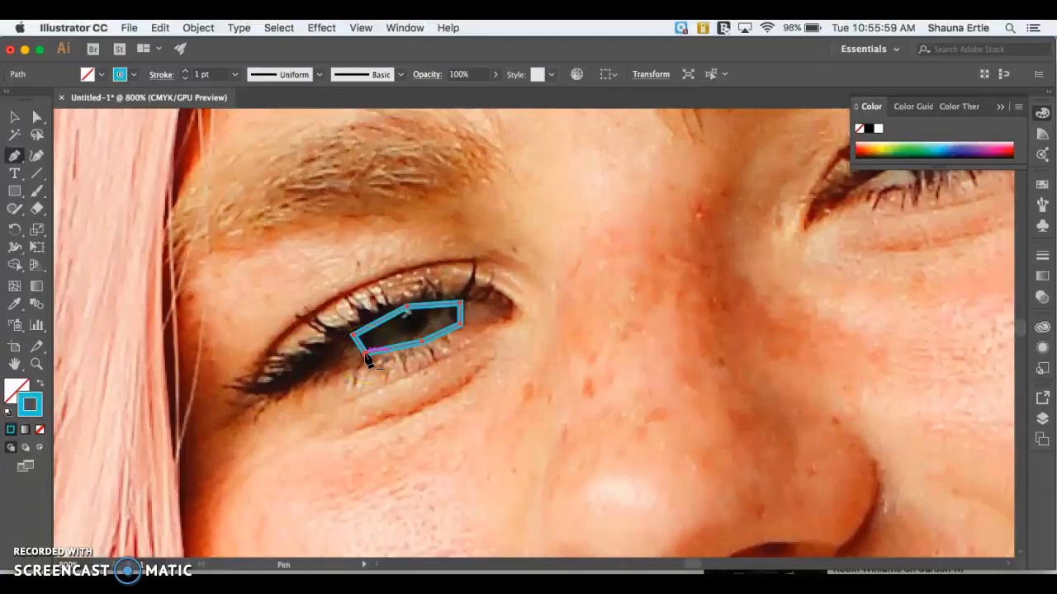
drag(364, 353, 423, 349)
drag(419, 351, 432, 310)
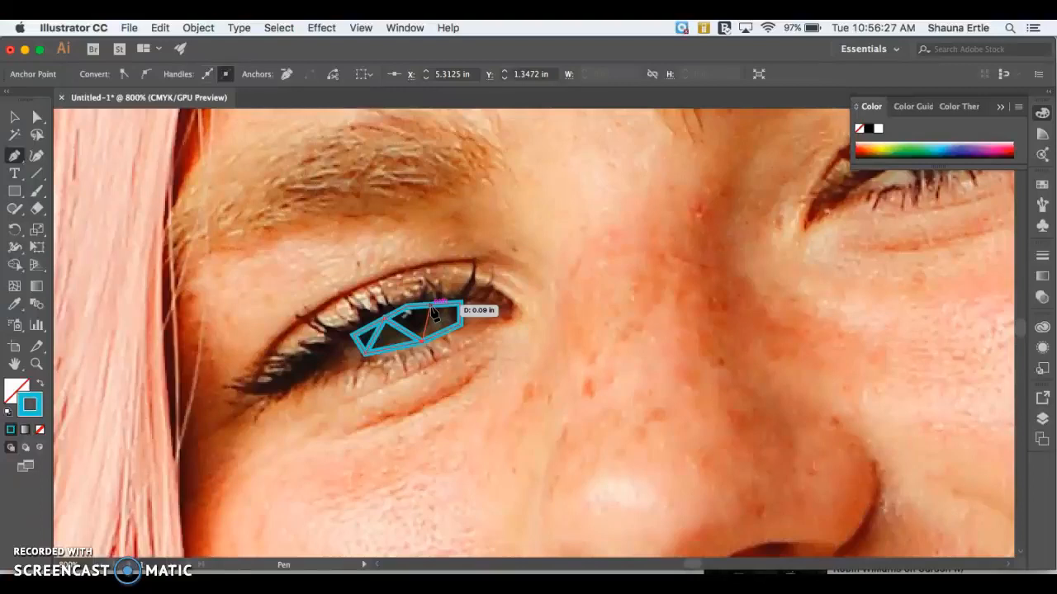
drag(440, 316, 460, 330)
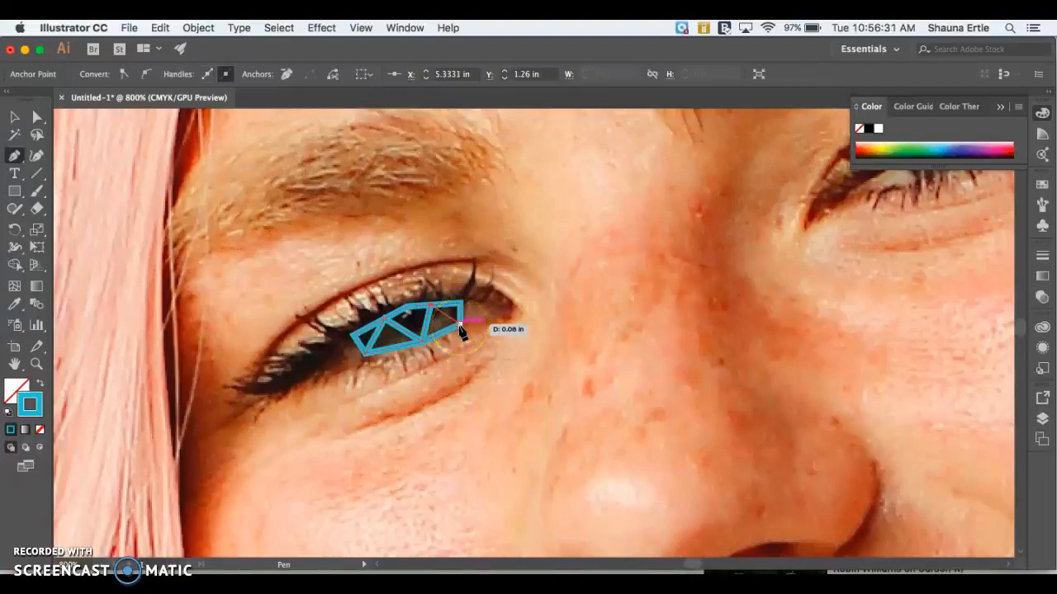
mouse_move(460, 330)
mouse_down()
mouse_move(430, 302)
mouse_move(460, 323)
mouse_move(446, 310)
mouse_move(427, 332)
mouse_move(449, 318)
mouse_move(460, 327)
mouse_up()
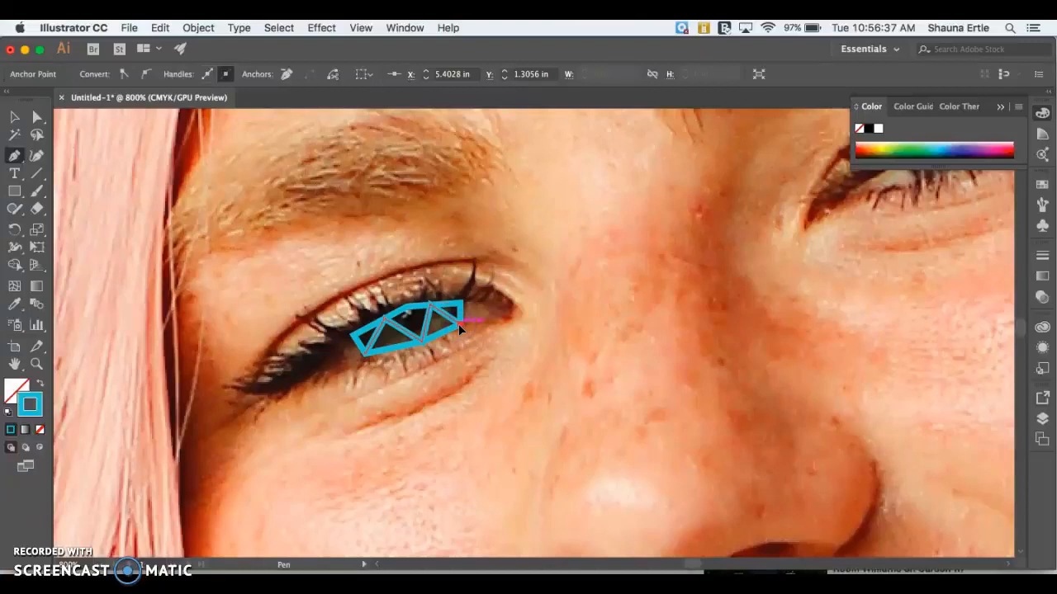
click(371, 347)
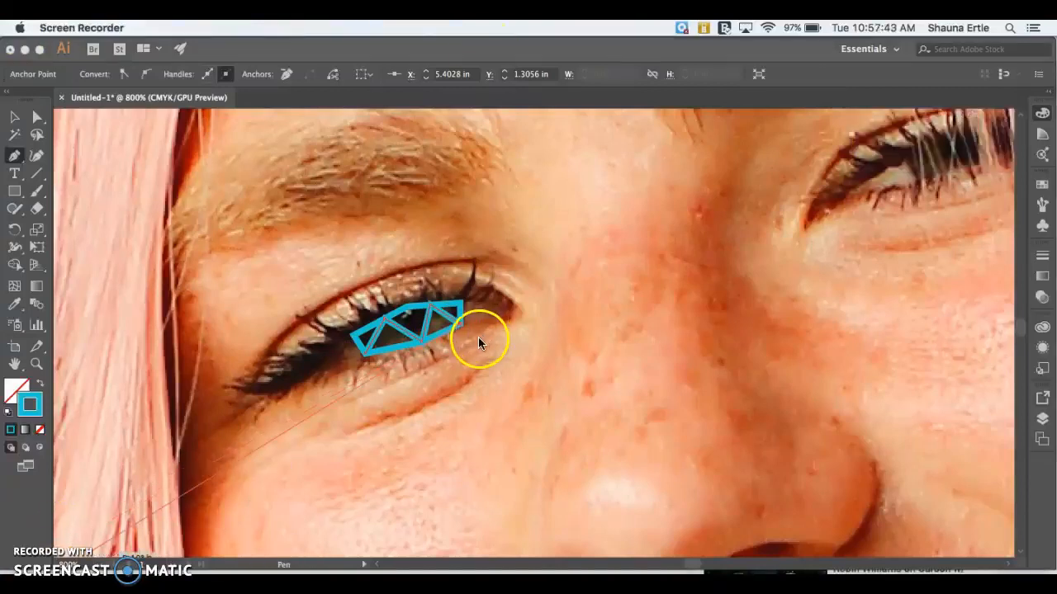
click(479, 340)
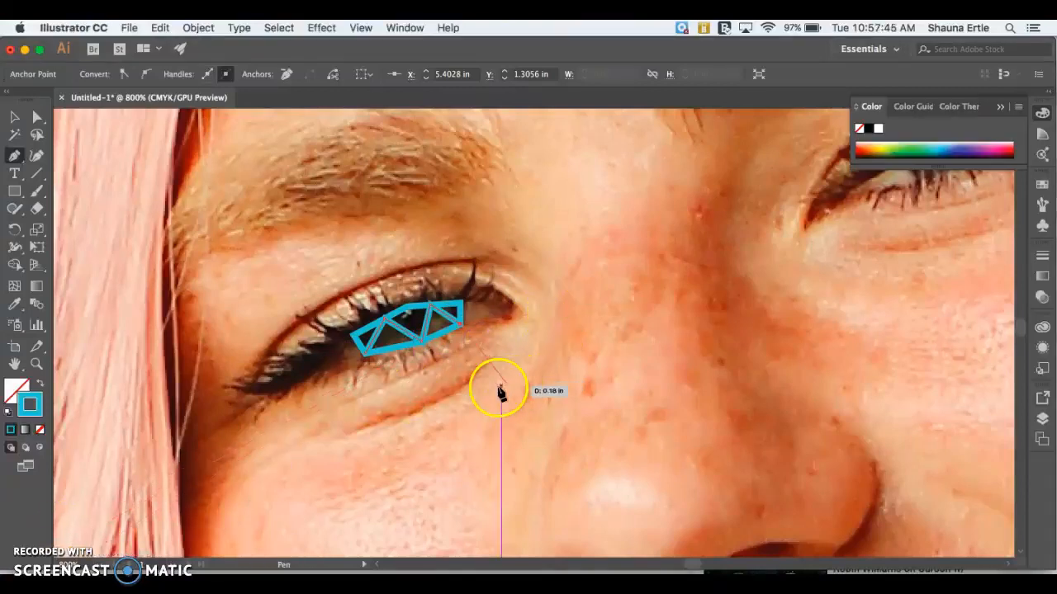
drag(369, 353, 397, 347)
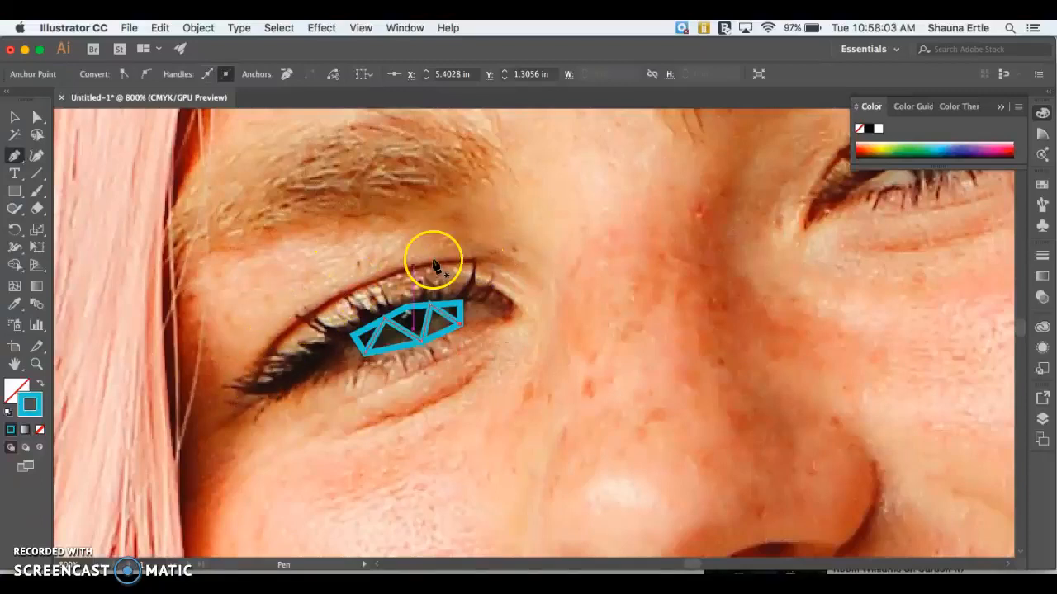
Step: Trace the upper eyelid crease of the same eye as a narrow closed angular band with the Pen tool
drag(479, 263, 439, 269)
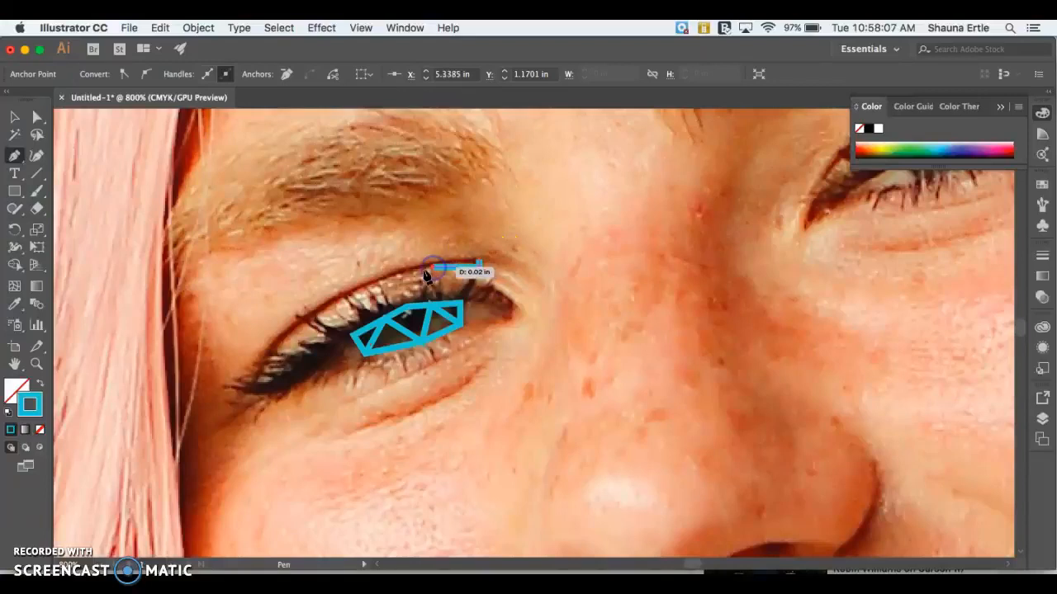
click(380, 283)
click(317, 323)
click(282, 343)
drag(266, 371, 257, 394)
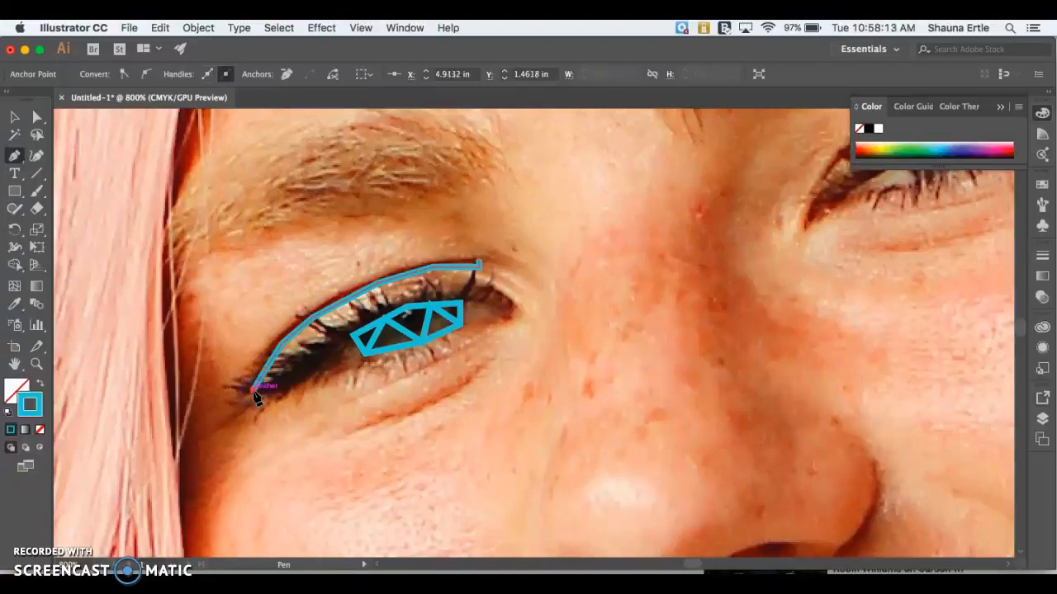
drag(244, 382, 245, 385)
click(262, 334)
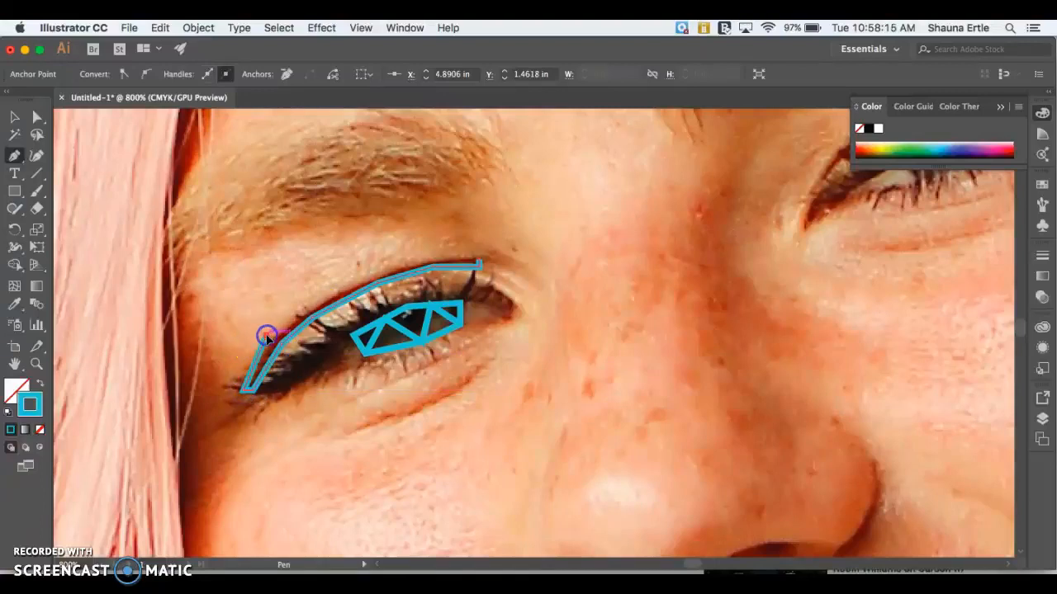
click(310, 300)
click(369, 262)
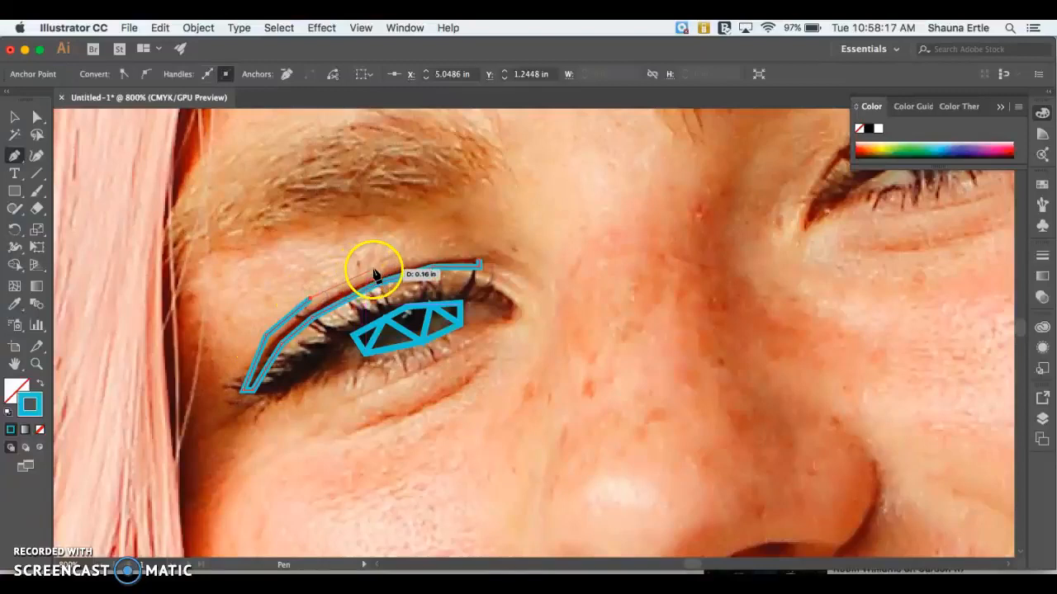
drag(446, 251, 485, 265)
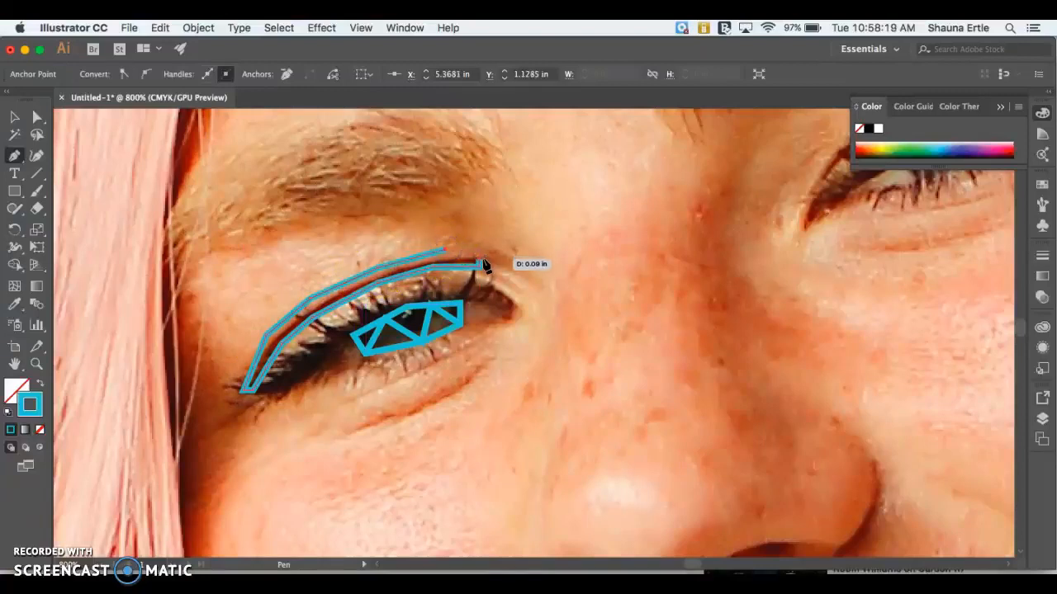
click(479, 266)
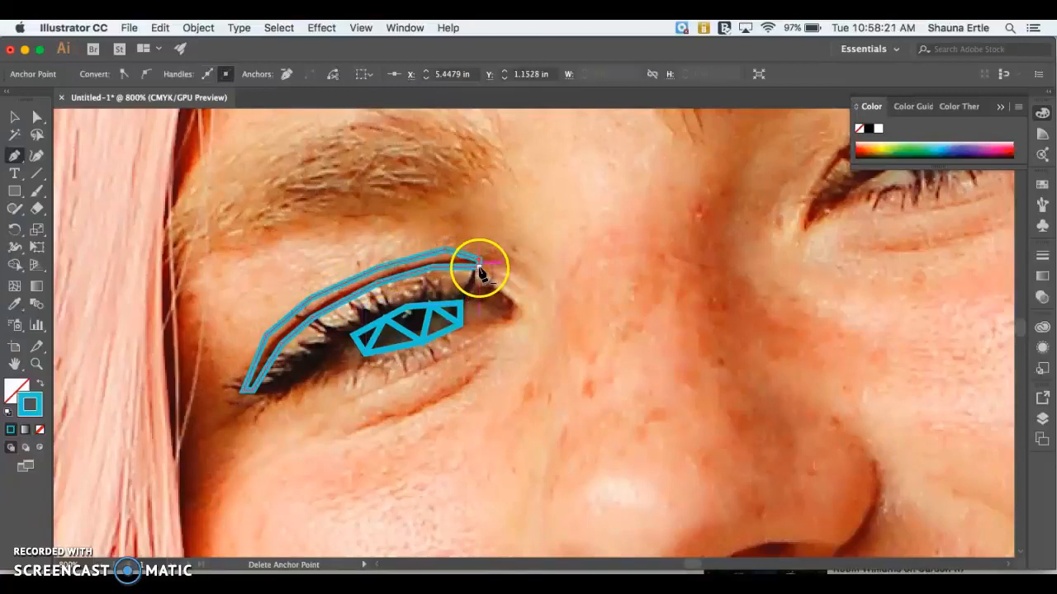
Step: Divide the eyelid crease band into triangles with a zigzag Pen tool line between its edges, and end the path
drag(480, 272, 433, 271)
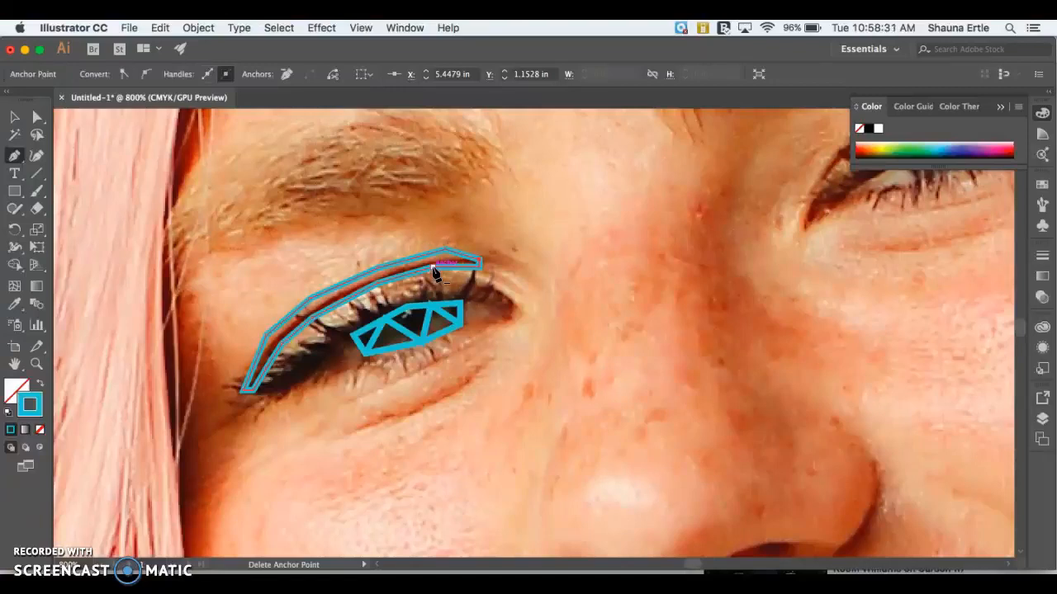
click(432, 270)
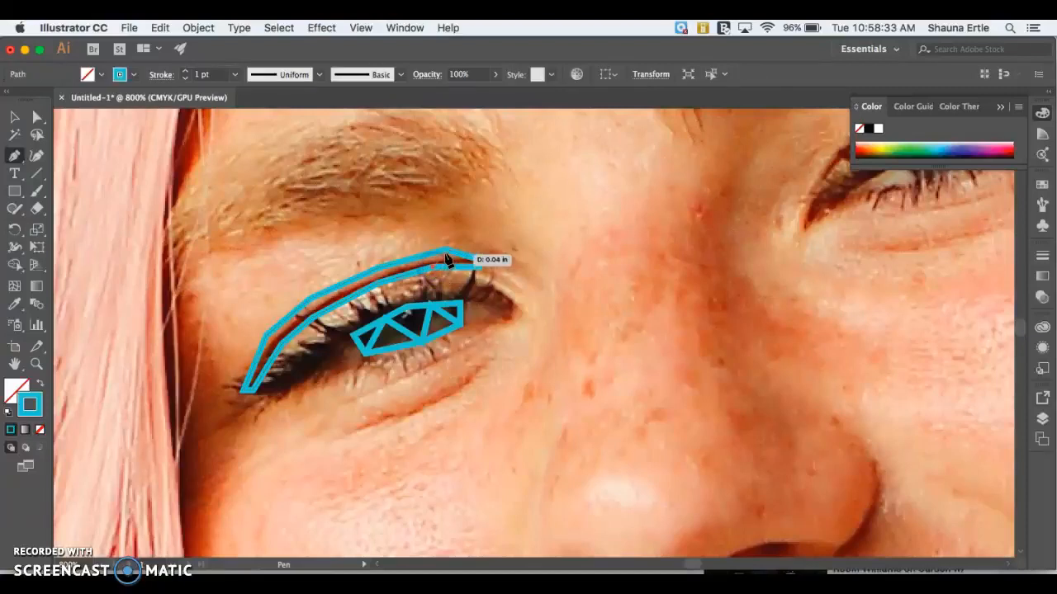
click(445, 251)
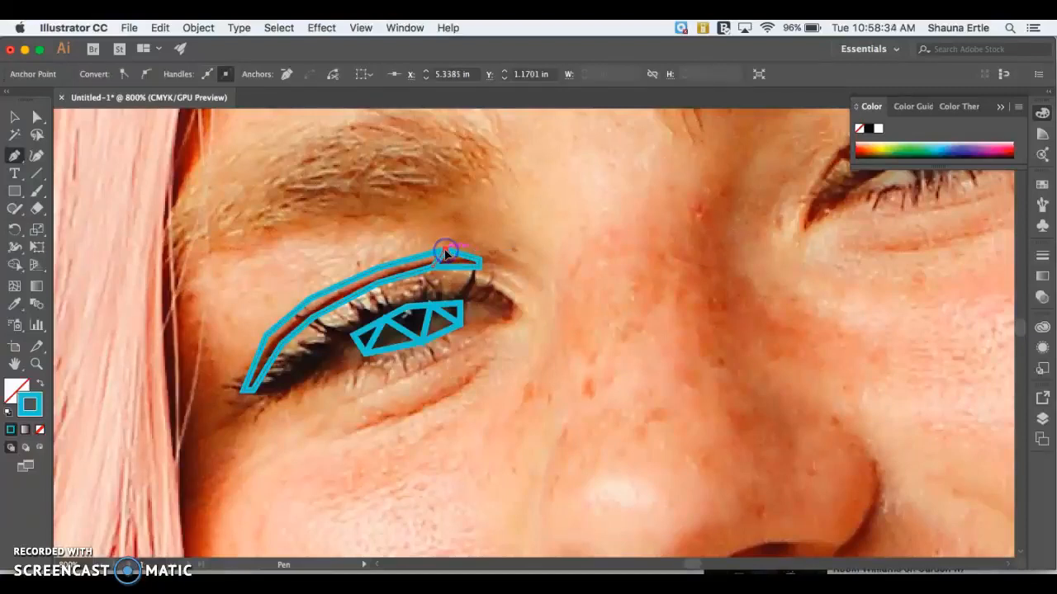
click(379, 285)
click(307, 299)
click(279, 345)
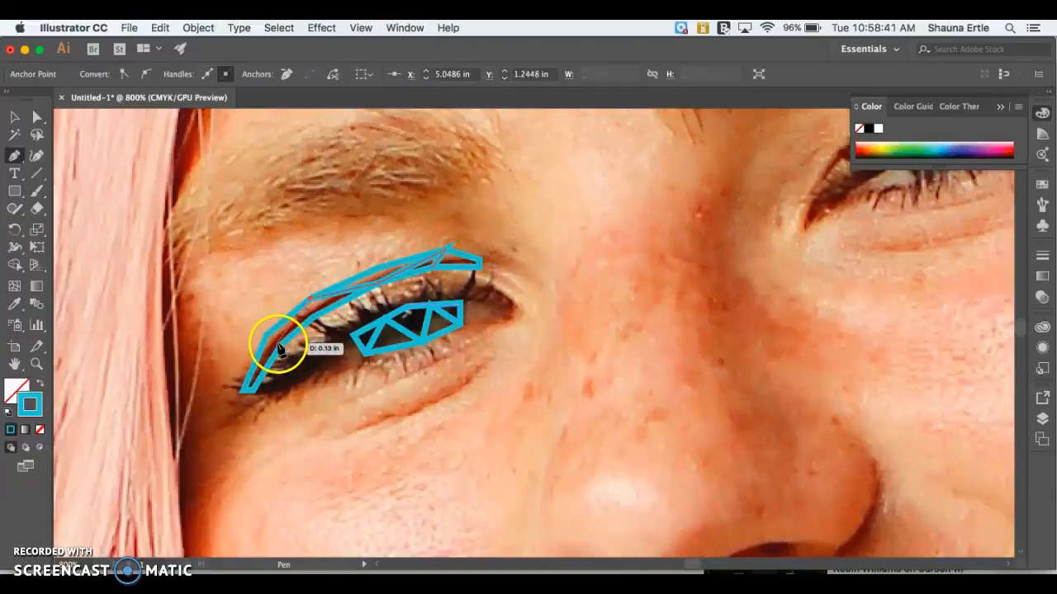
click(247, 389)
click(245, 389)
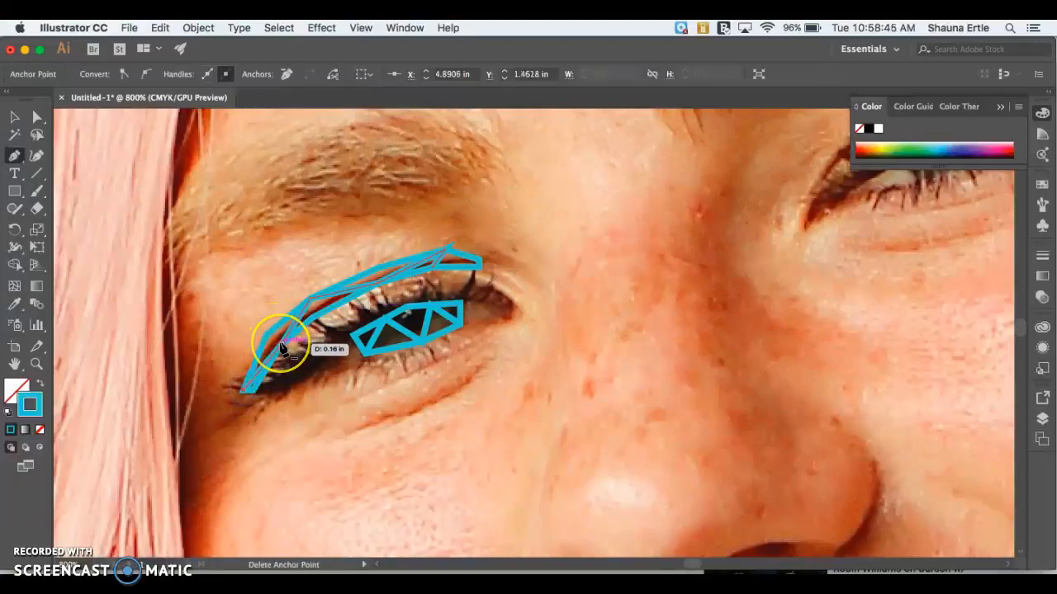
drag(281, 347, 150, 266)
key(Escape)
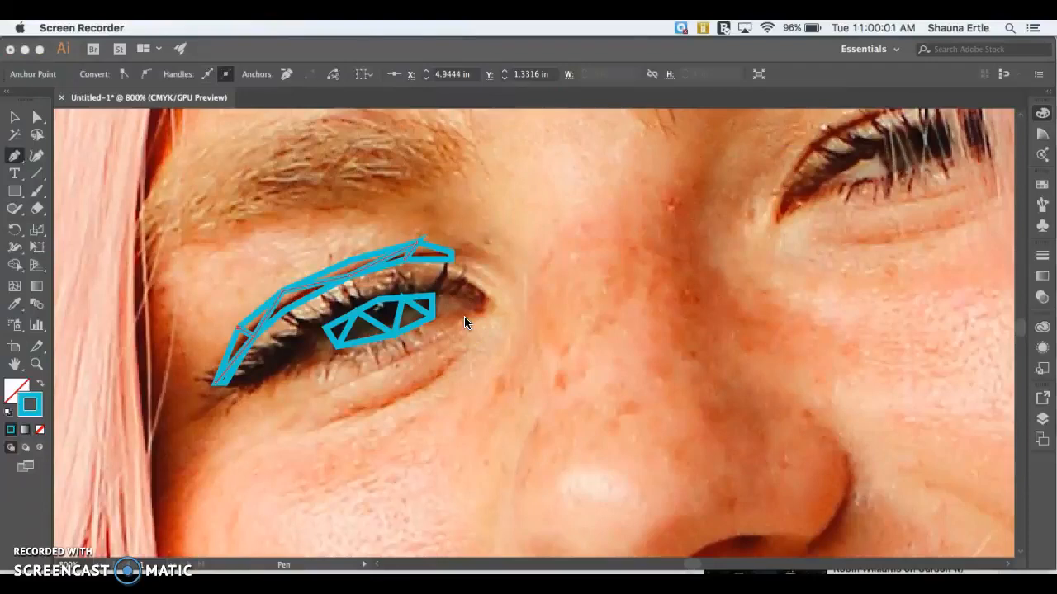
Step: Trace the highlight on the cheek below the outlined eye as a closed six-point path with the Pen tool
click(464, 317)
key(super+minus)
key(super+minus)
key(super+minus)
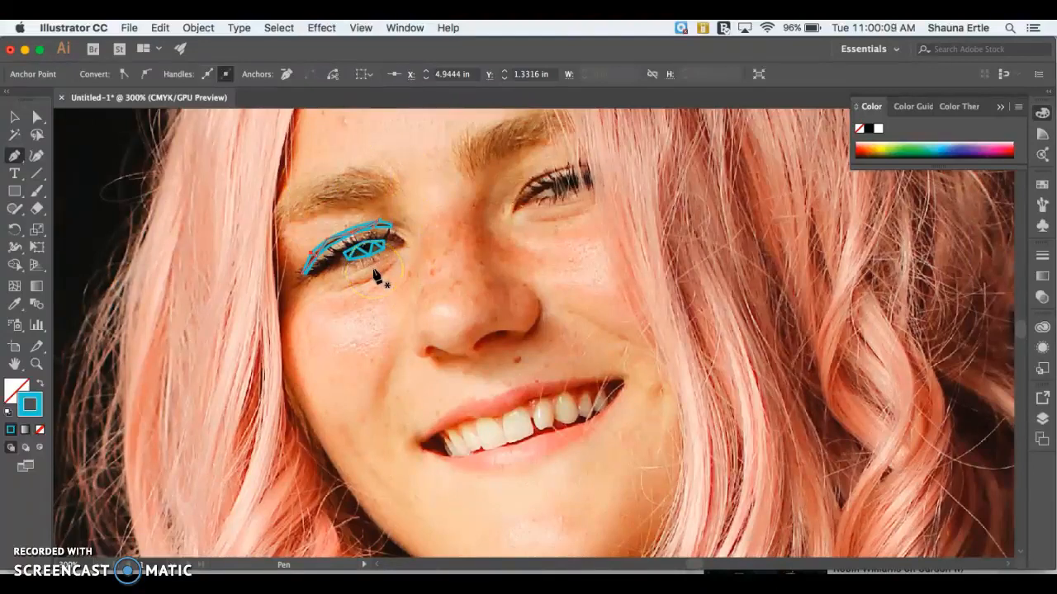
key(super+plus)
scroll(376, 276, right, 5)
scroll(376, 276, down, 3)
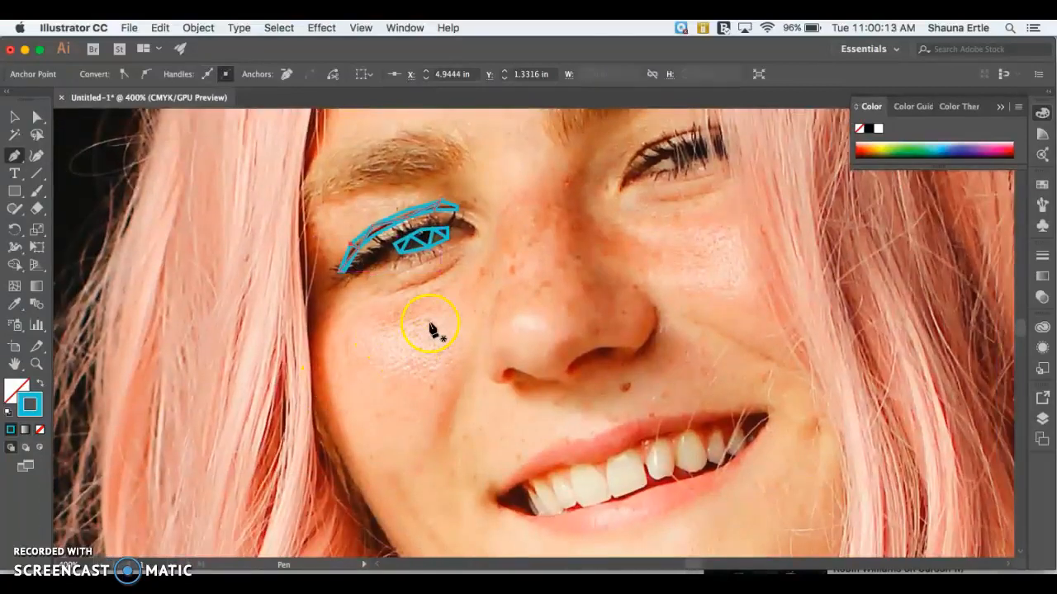
click(358, 324)
click(394, 329)
click(441, 301)
click(462, 331)
click(433, 396)
click(368, 377)
click(358, 324)
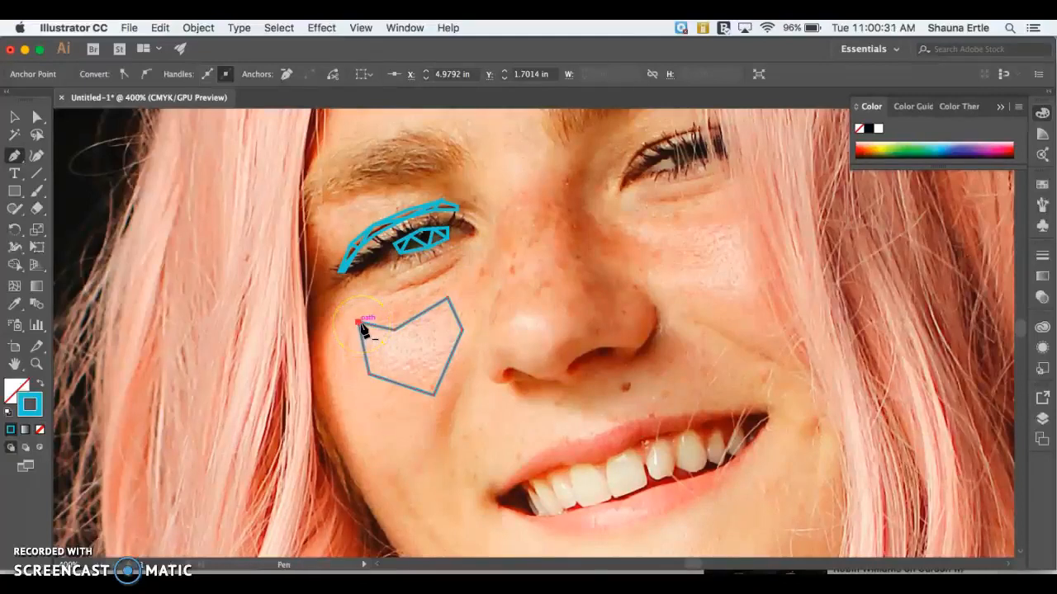
Step: Divide the cheek highlight shape into triangles with straight Pen tool lines between its corner points, and end the path
click(358, 323)
click(435, 395)
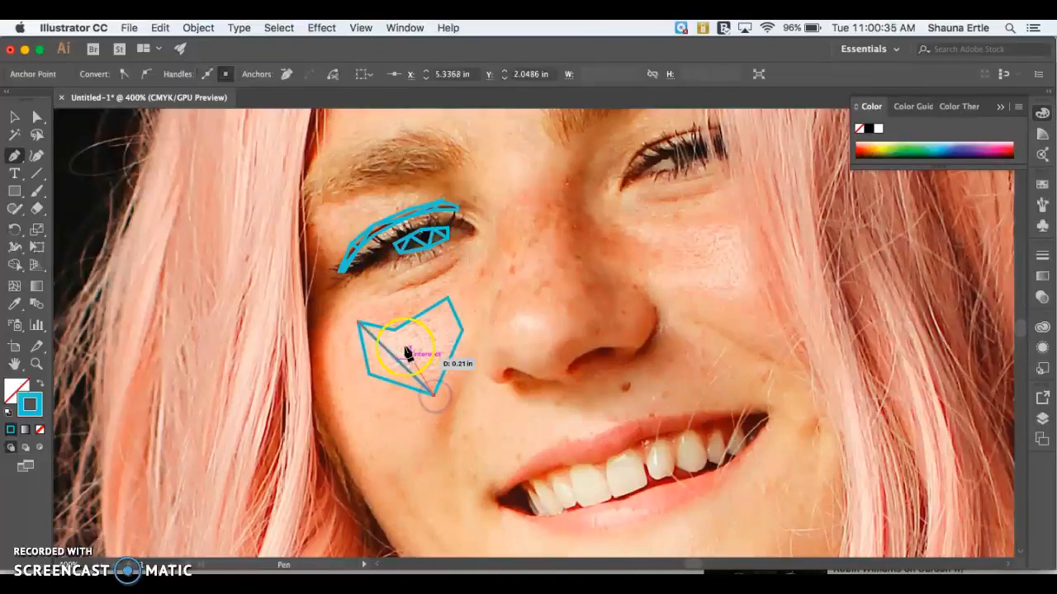
click(396, 331)
click(434, 393)
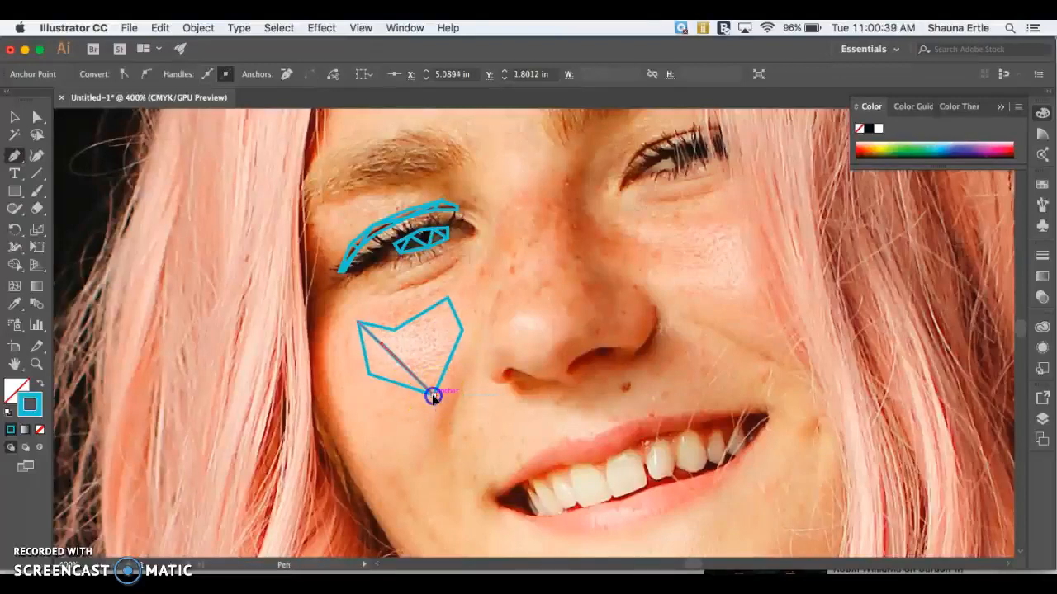
click(399, 333)
click(458, 333)
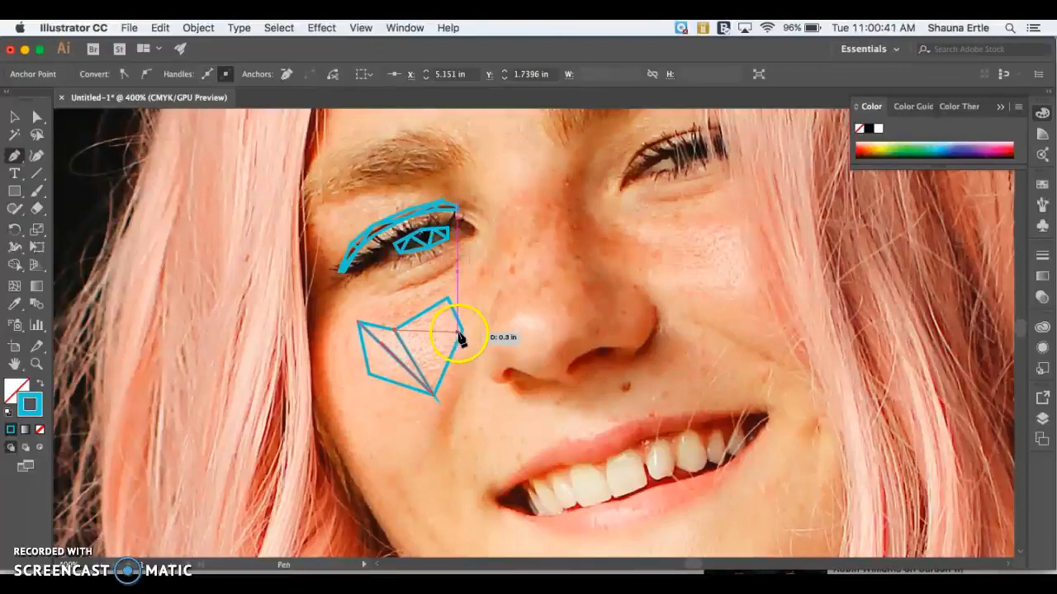
click(394, 332)
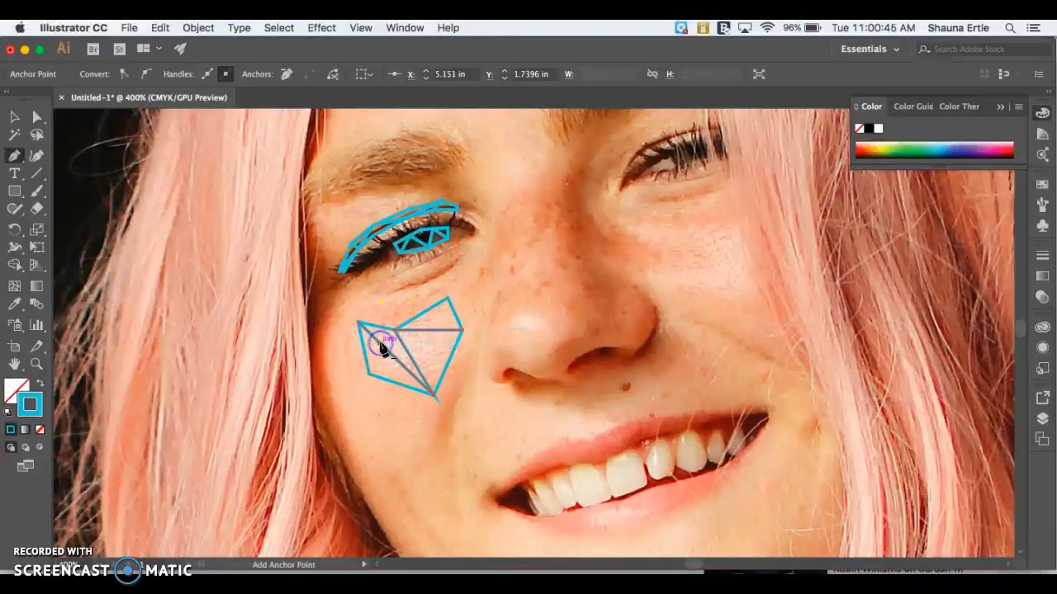
click(394, 332)
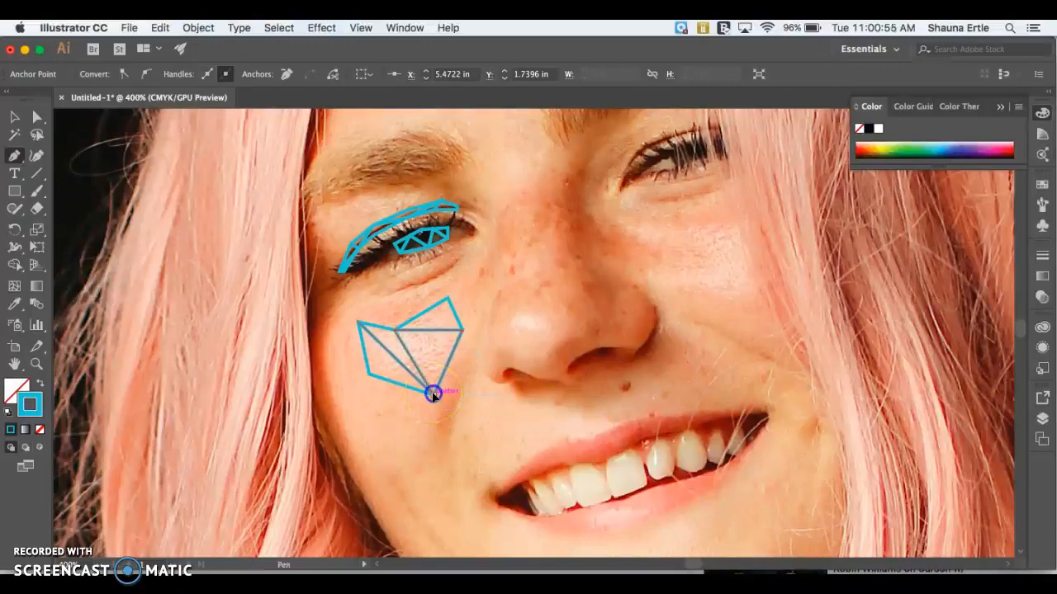
click(395, 332)
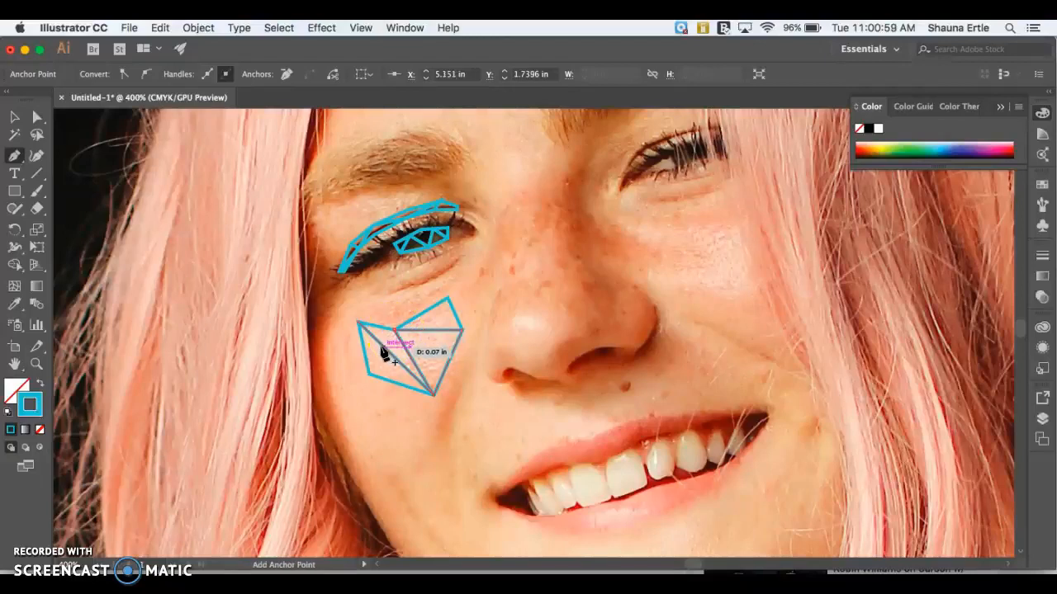
click(372, 377)
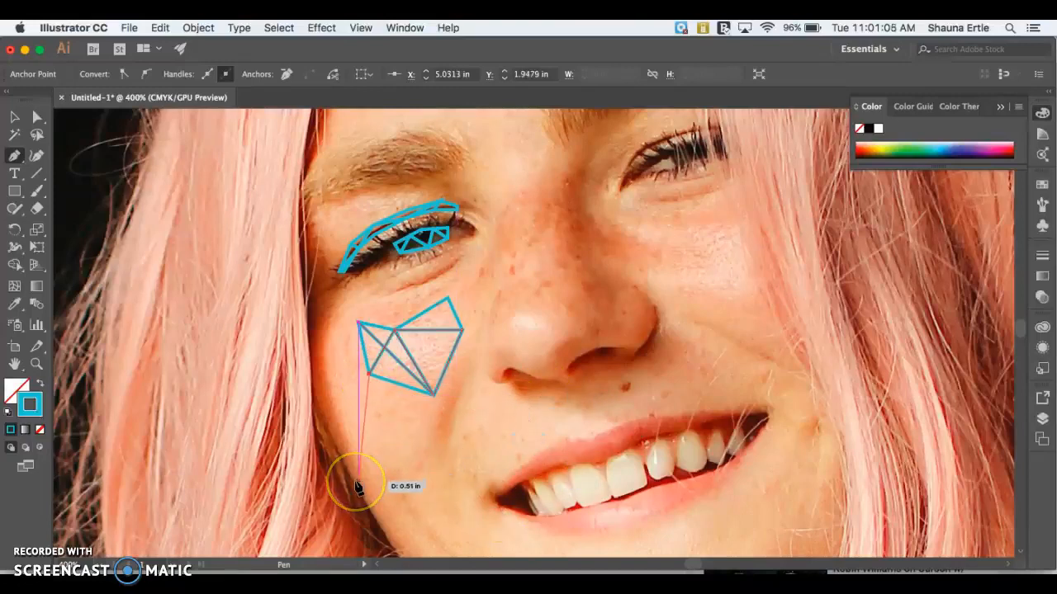
key(Escape)
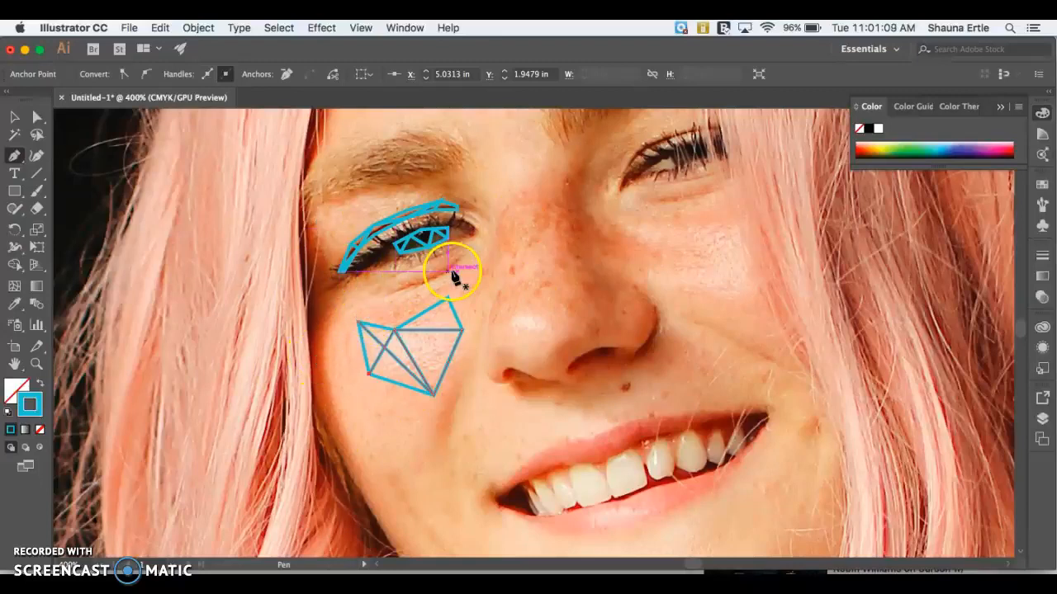
Step: Trace the narrow shadow along the hairline beside the outlined eye, from lower cheek up to forehead, as a closed angular Pen tool path
click(341, 284)
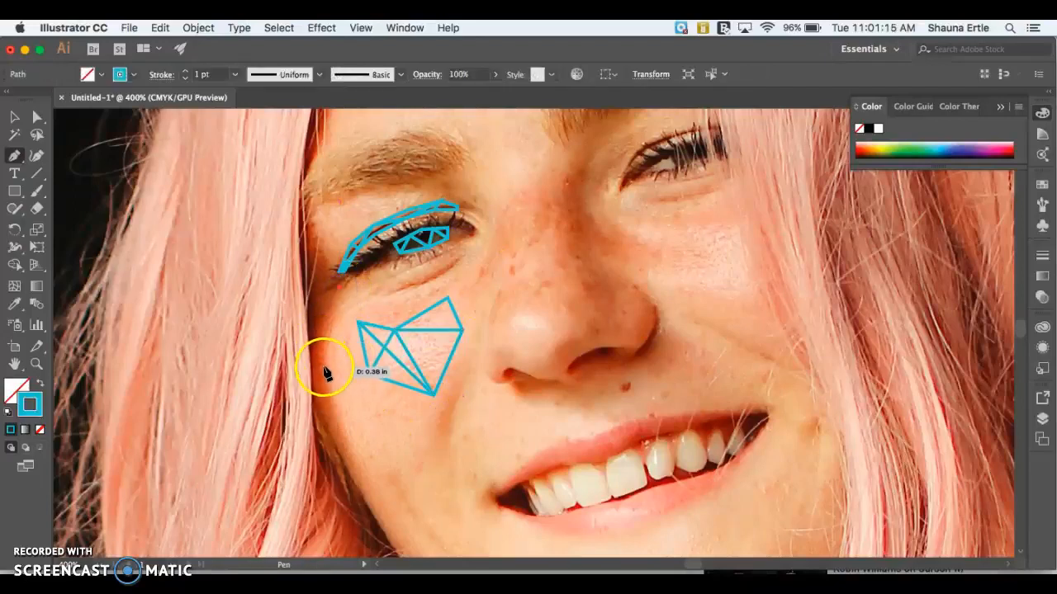
click(324, 373)
click(350, 439)
click(373, 506)
click(313, 402)
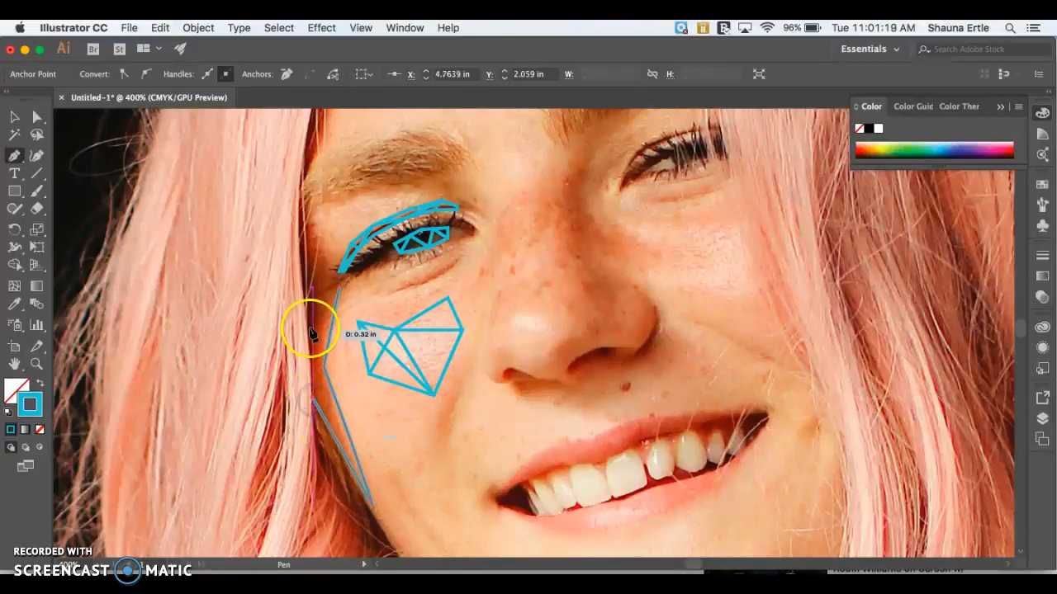
click(300, 215)
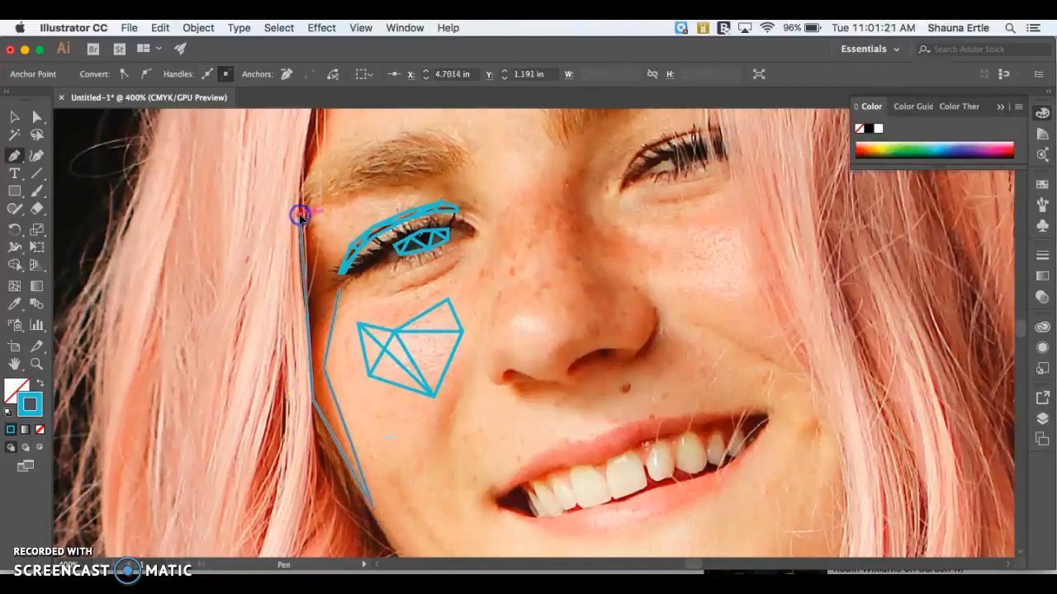
scroll(301, 216, up, 3)
click(319, 204)
click(341, 130)
drag(341, 131, 319, 262)
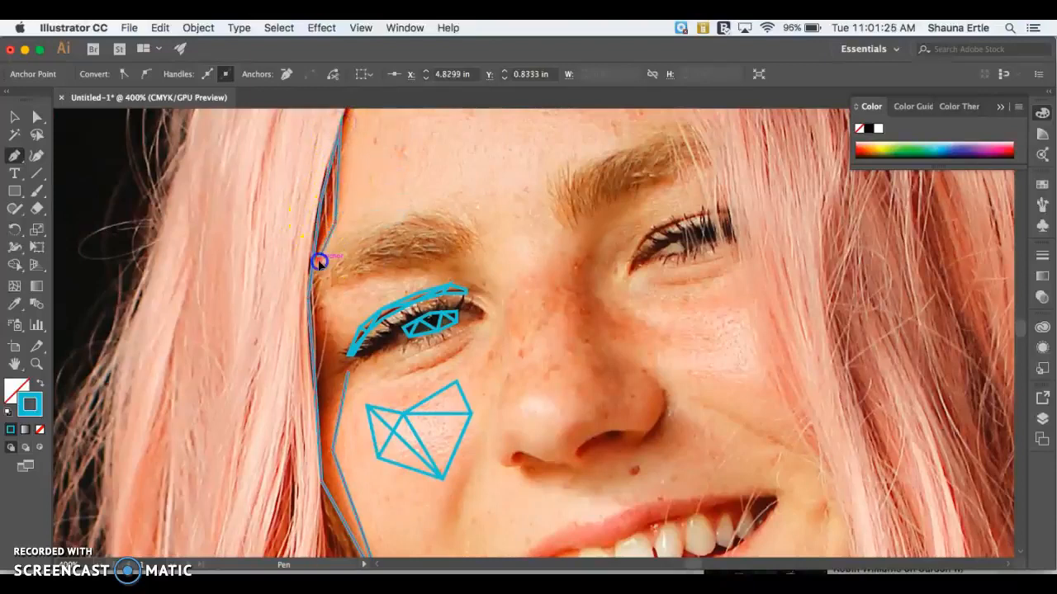
click(331, 335)
click(350, 373)
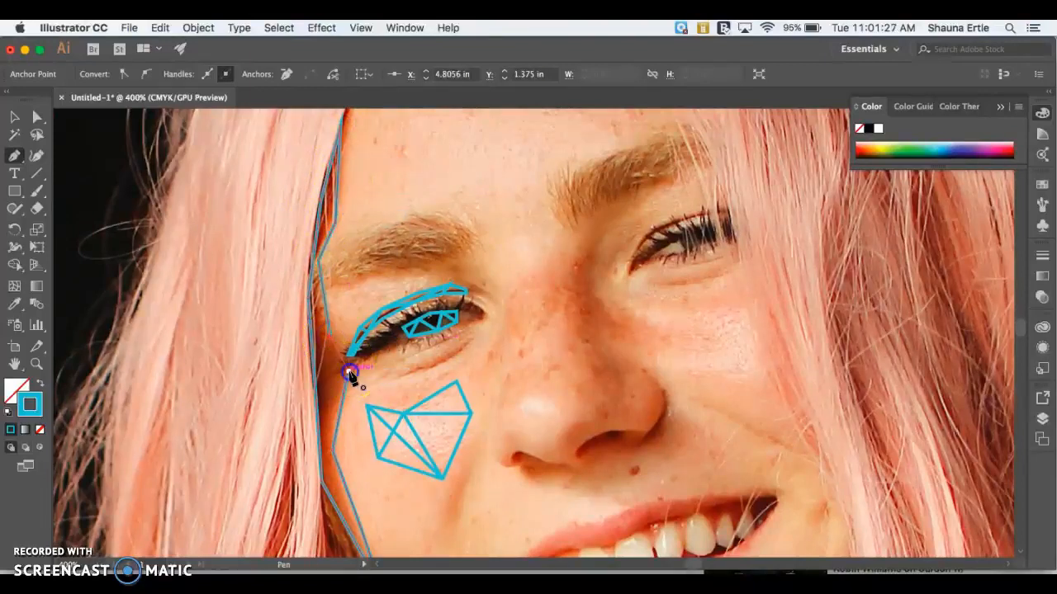
Step: Divide the hairline shadow shape into triangles with a zigzag Pen tool line between its edges, working from the cheek up towards the forehead
scroll(352, 368, down, 3)
click(358, 352)
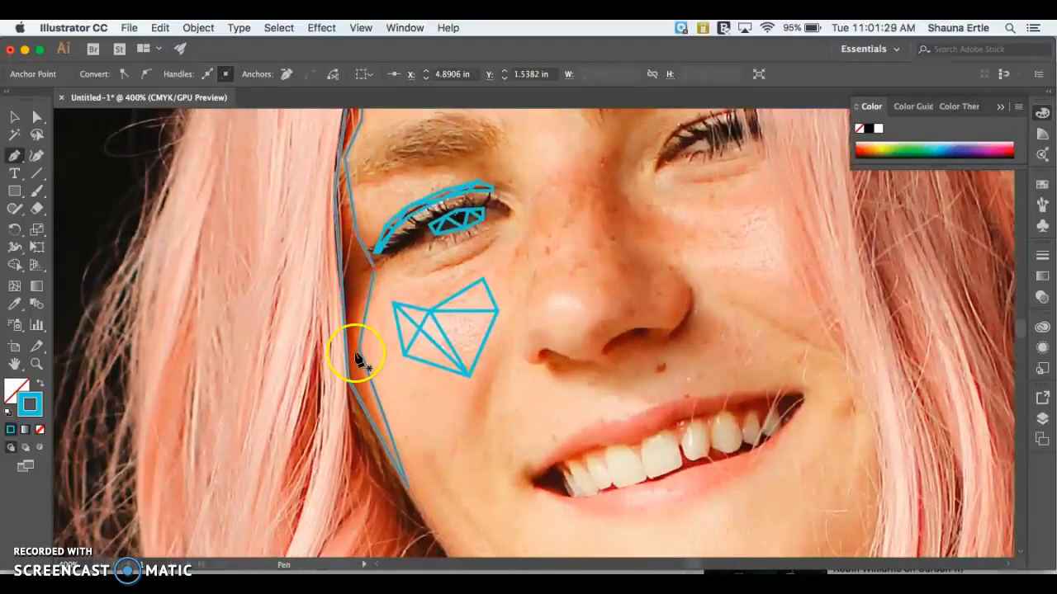
click(358, 348)
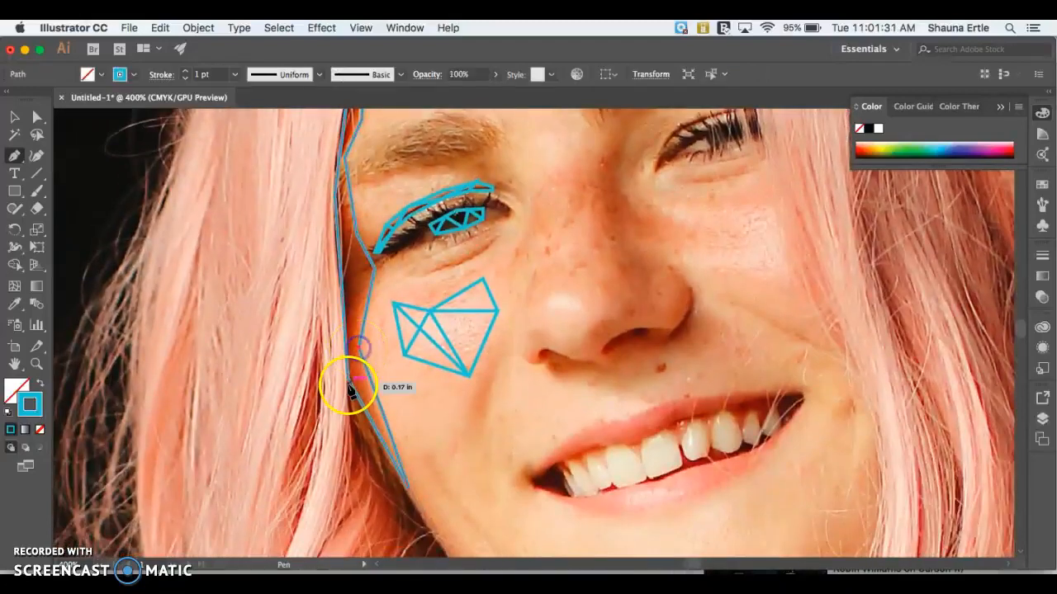
click(347, 379)
click(363, 242)
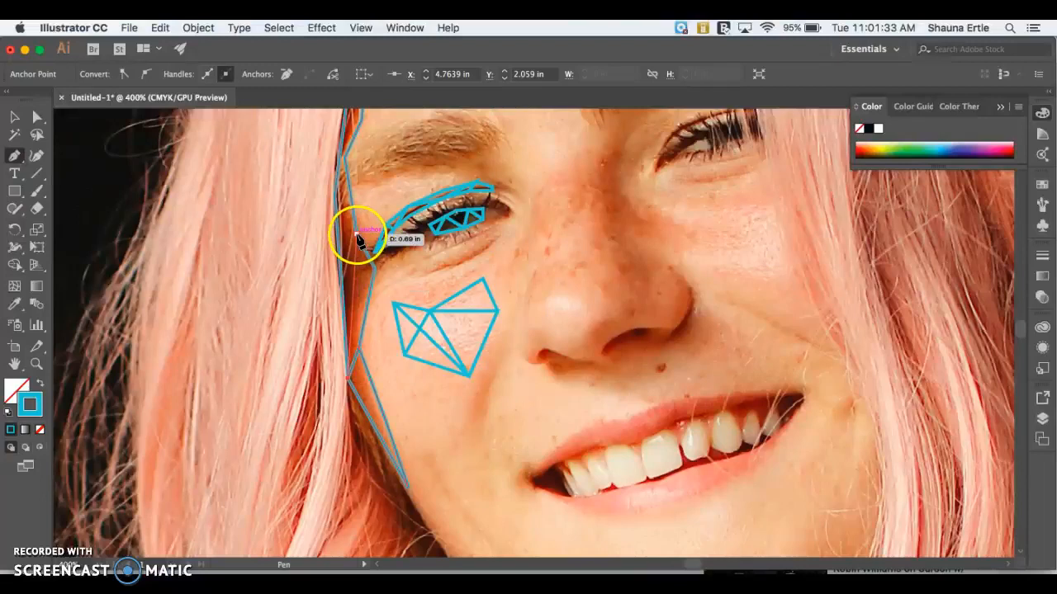
scroll(355, 235, up, 3)
drag(344, 244, 329, 266)
click(341, 226)
scroll(341, 225, up, 3)
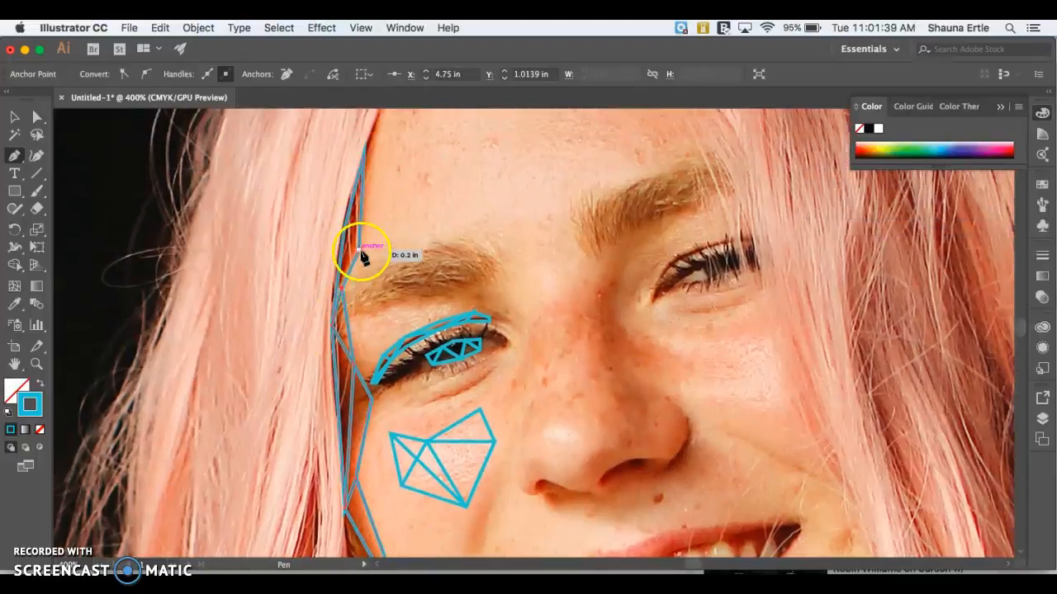